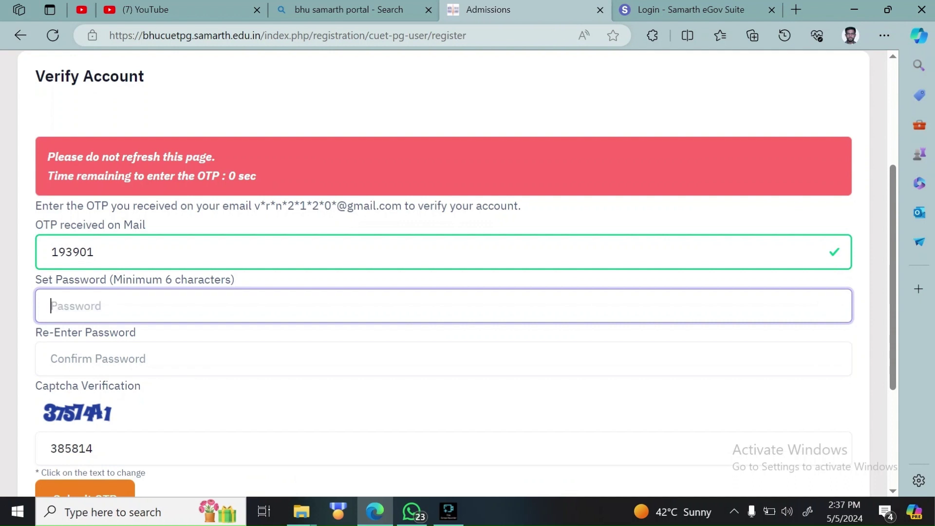
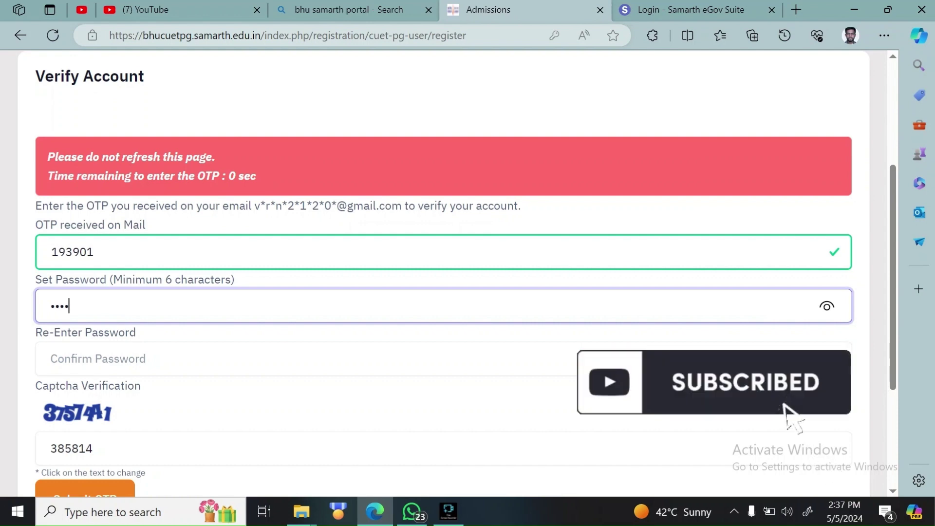
Enter the new account password and its confirmation, then correct the last captcha digit.
click(51, 361)
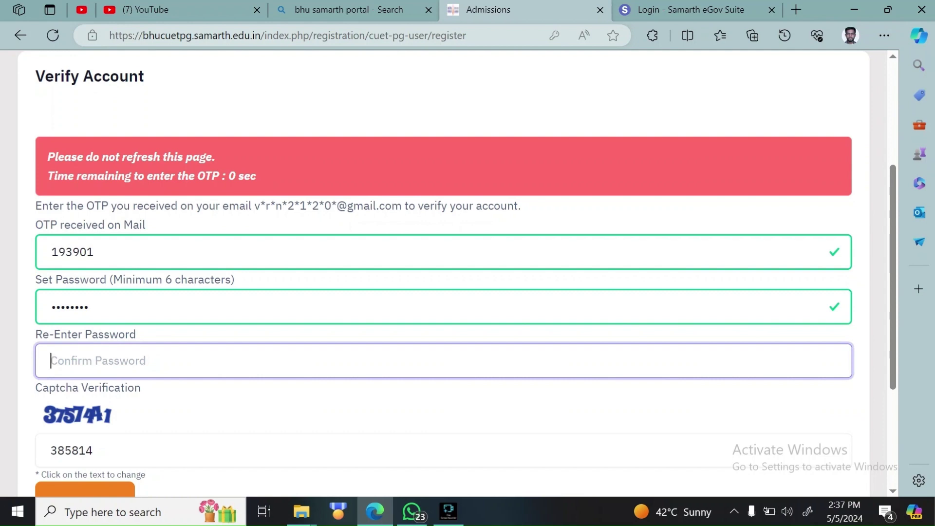
click(90, 308)
key(shift+Left)
key(shift+Left)
key(shift+Left)
key(shift+Left)
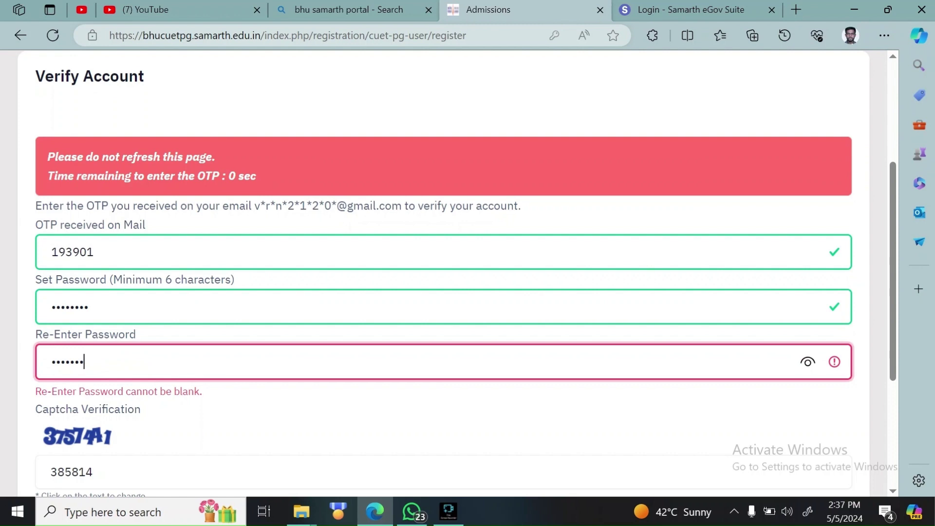
scroll(444, 273, down, 4)
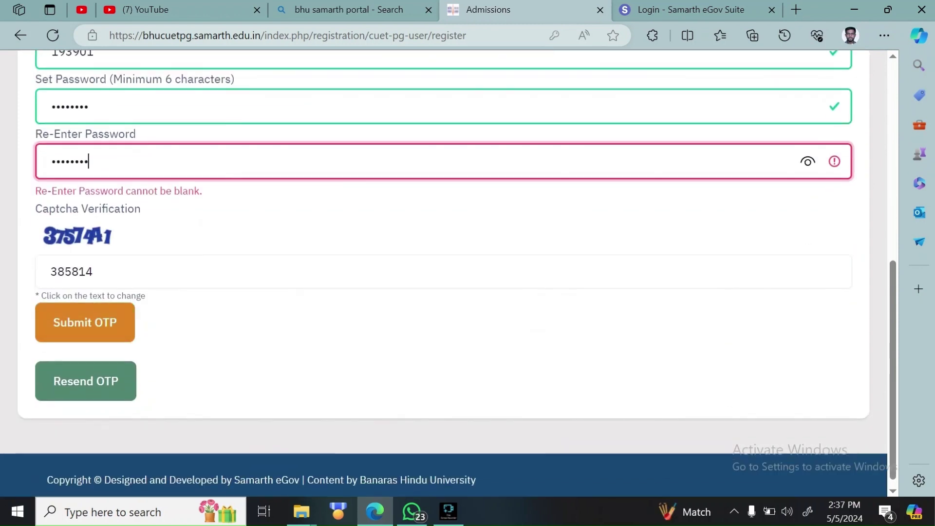
click(439, 271)
key(BackSpace)
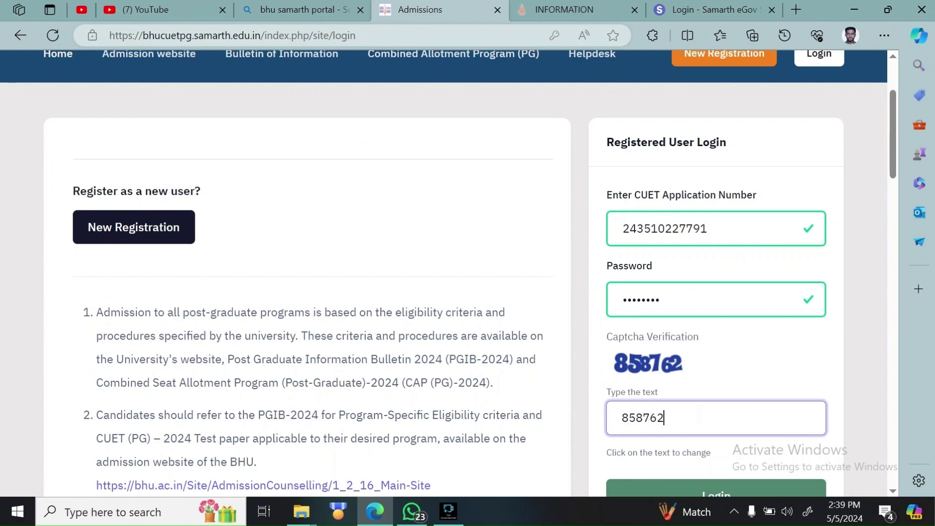
Submit the login and decline Edge's Save password popup with 'Got it'.
scroll(444, 272, down, 3)
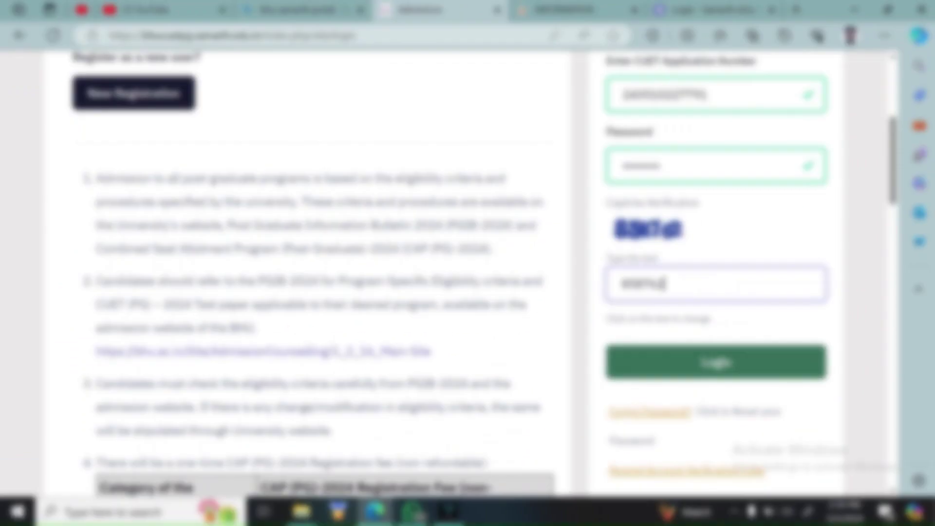
key(Return)
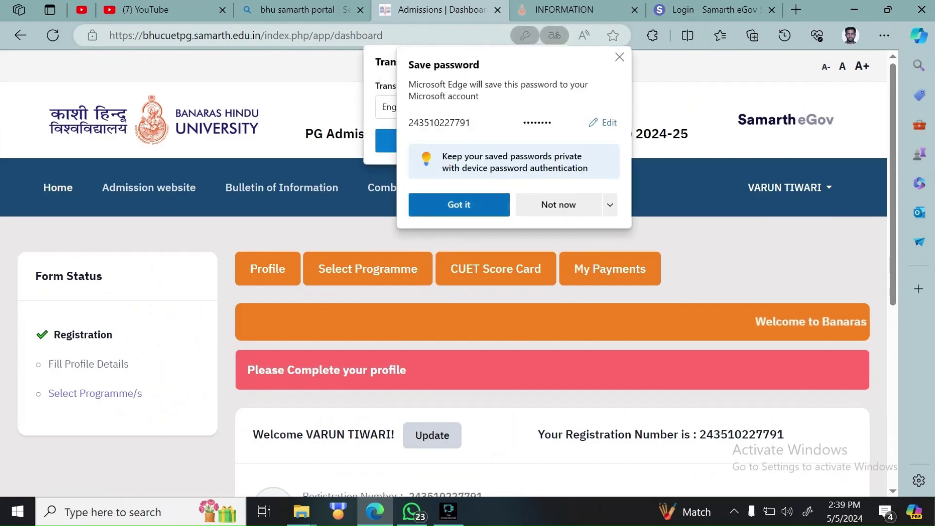
click(476, 206)
scroll(475, 205, down, 2)
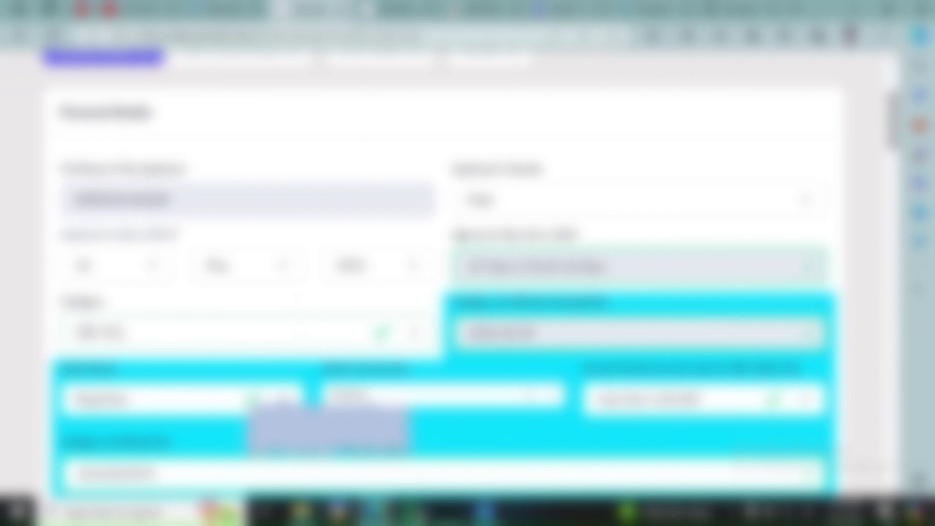
Scroll the completed profile form to Family Details, then close its tab with Ctrl+W.
scroll(439, 268, down, 3)
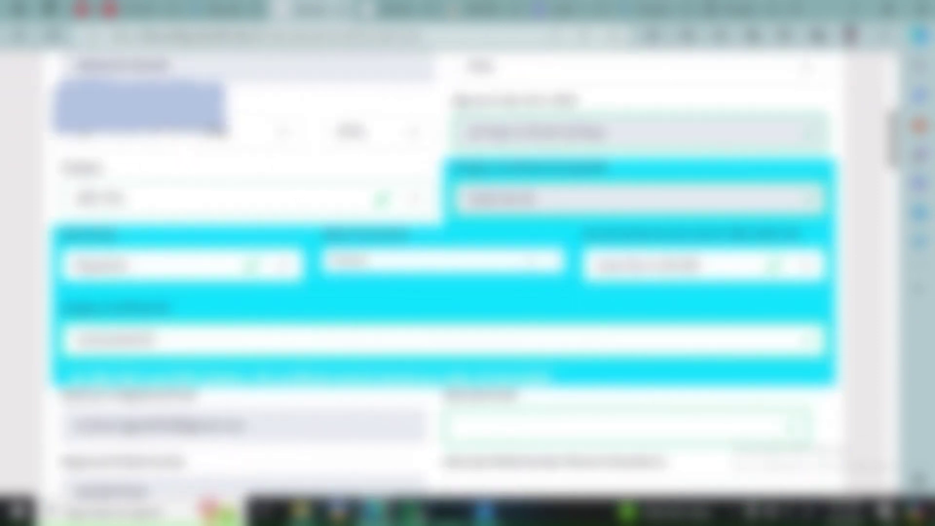
scroll(444, 280, down, 3)
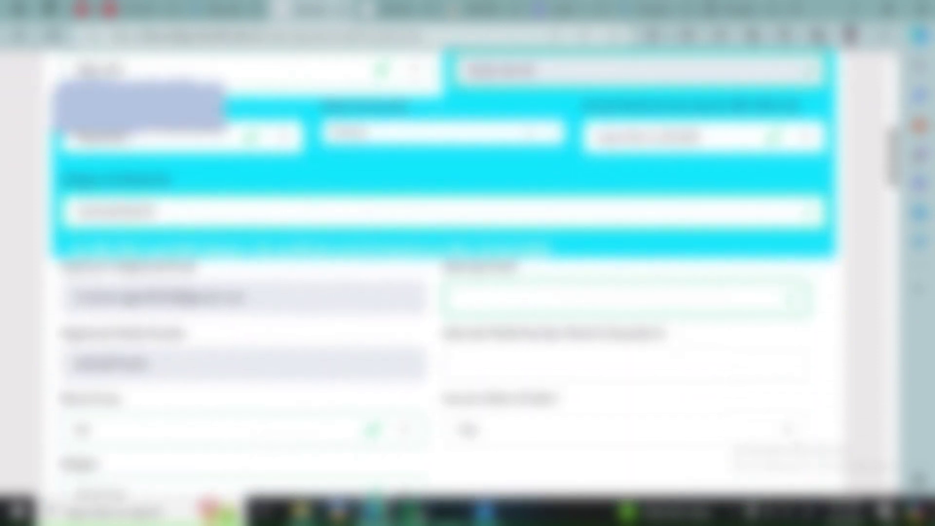
scroll(445, 280, down, 3)
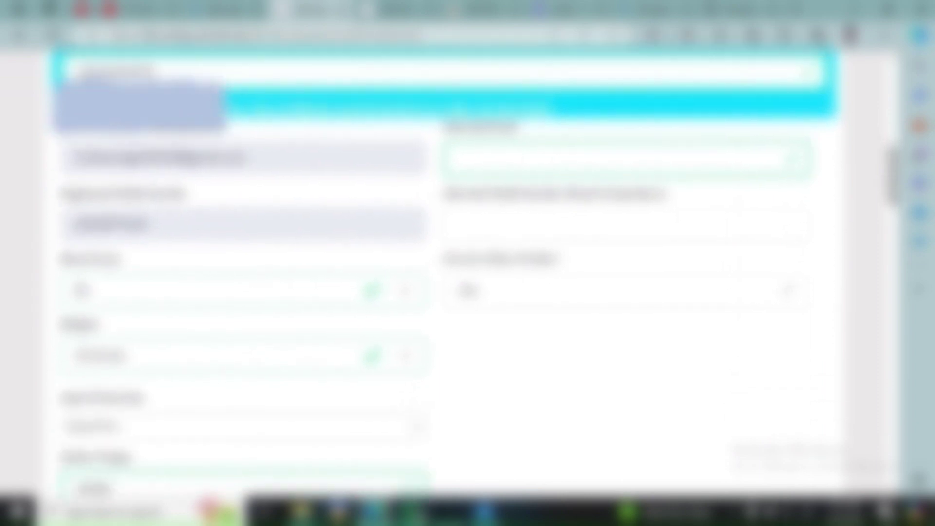
scroll(444, 279, down, 3)
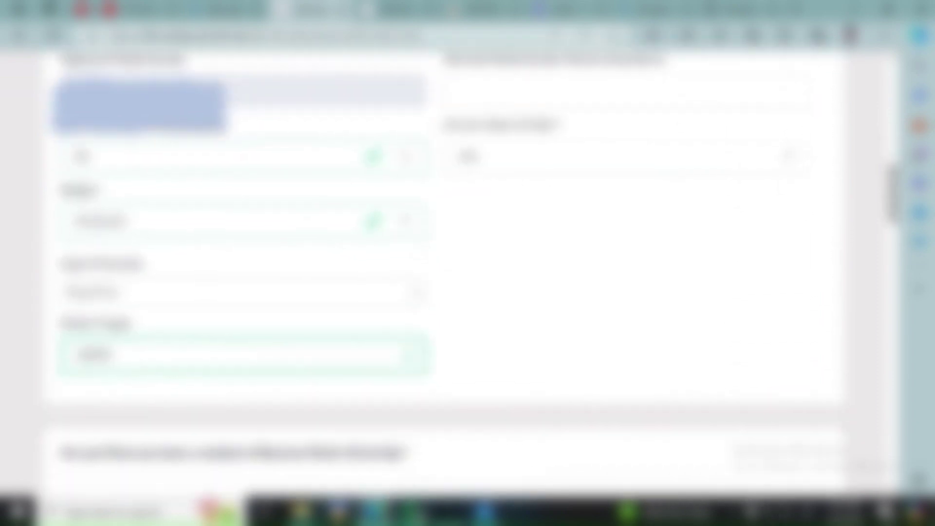
scroll(444, 280, down, 3)
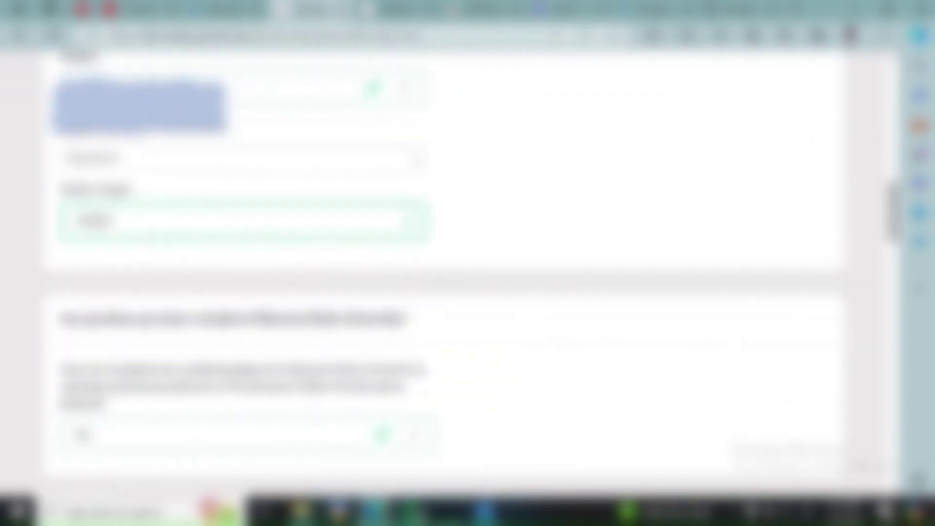
scroll(444, 280, down, 2)
scroll(444, 280, down, 3)
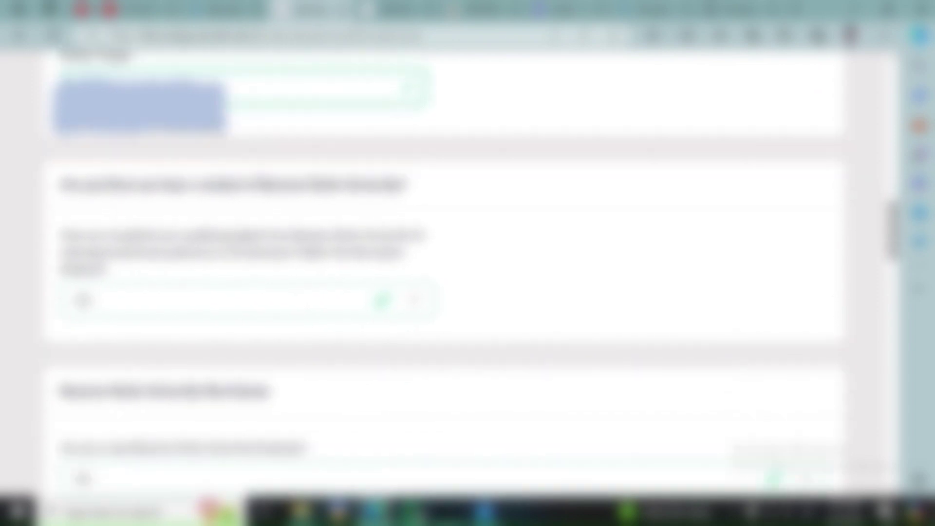
scroll(471, 275, down, 4)
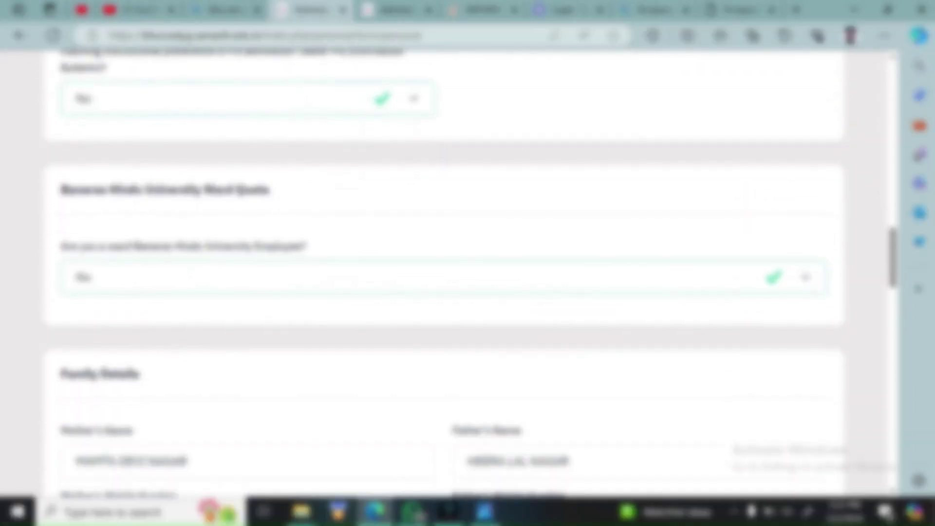
scroll(470, 274, down, 3)
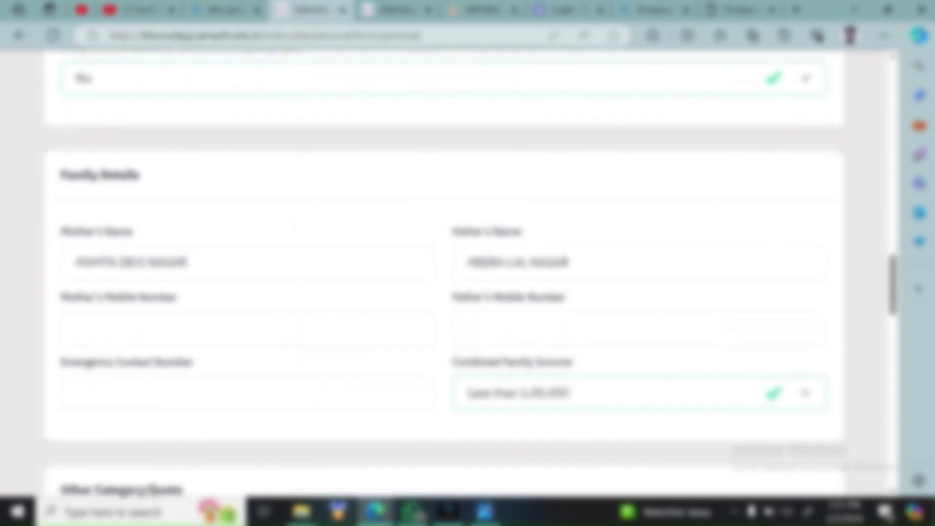
key(ctrl+w)
scroll(450, 274, down, 3)
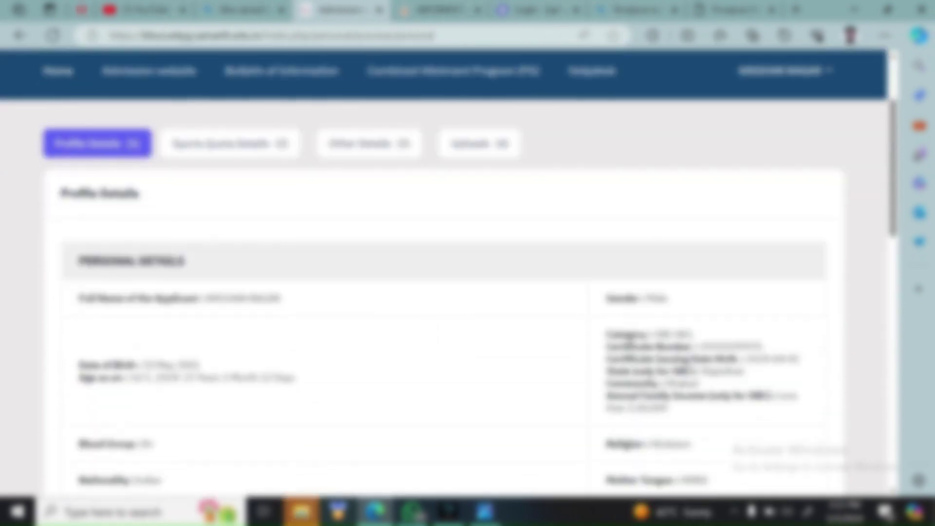
Scroll through the Profile Details preview and continue to Sports Quota Details.
scroll(471, 273, down, 5)
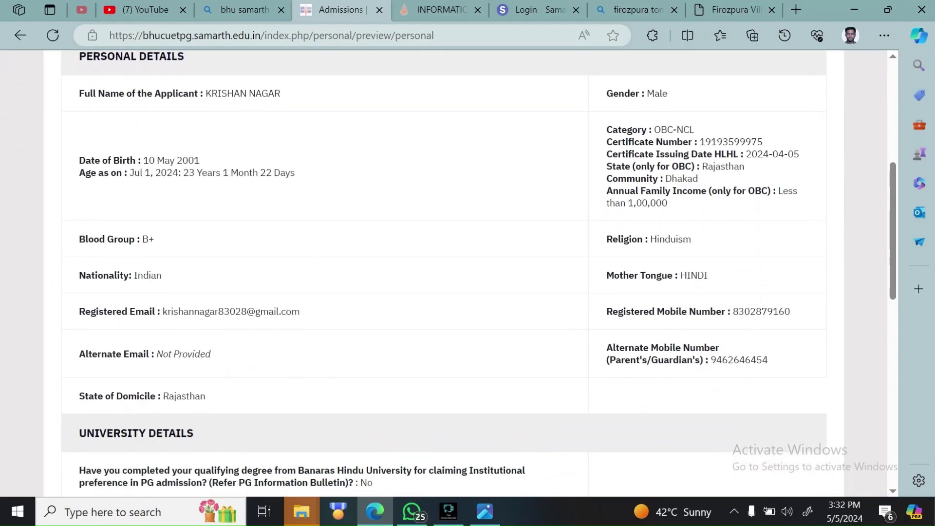
scroll(471, 272, down, 7)
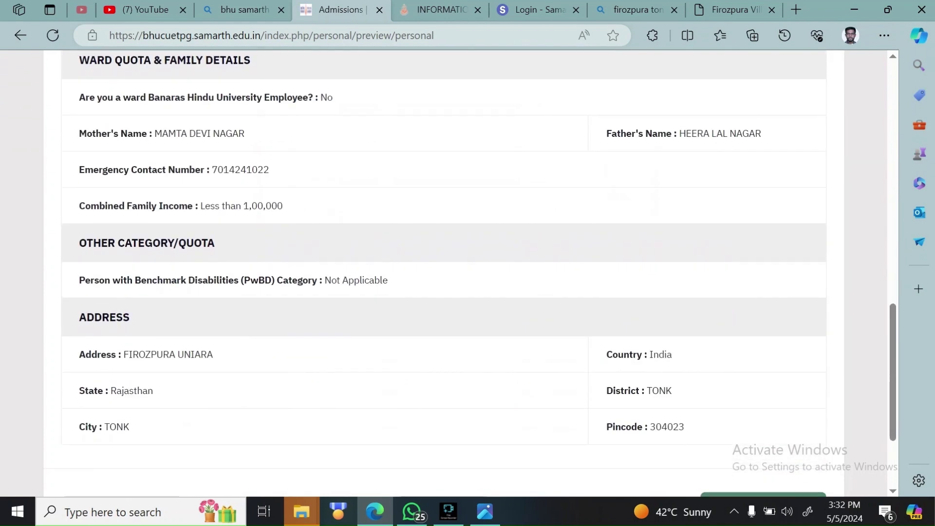
scroll(440, 273, down, 2)
click(758, 463)
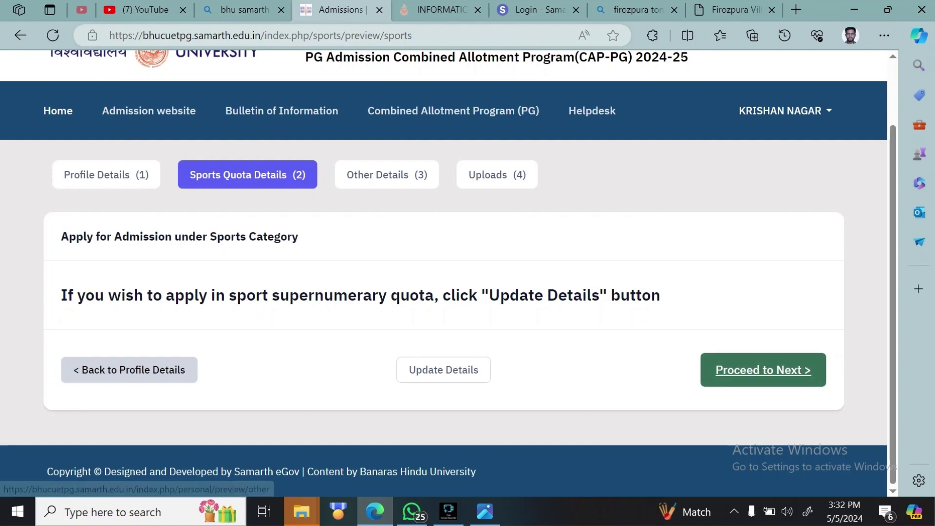
Skip past Sports Quota and answer Yes to hostel accommodation.
click(764, 369)
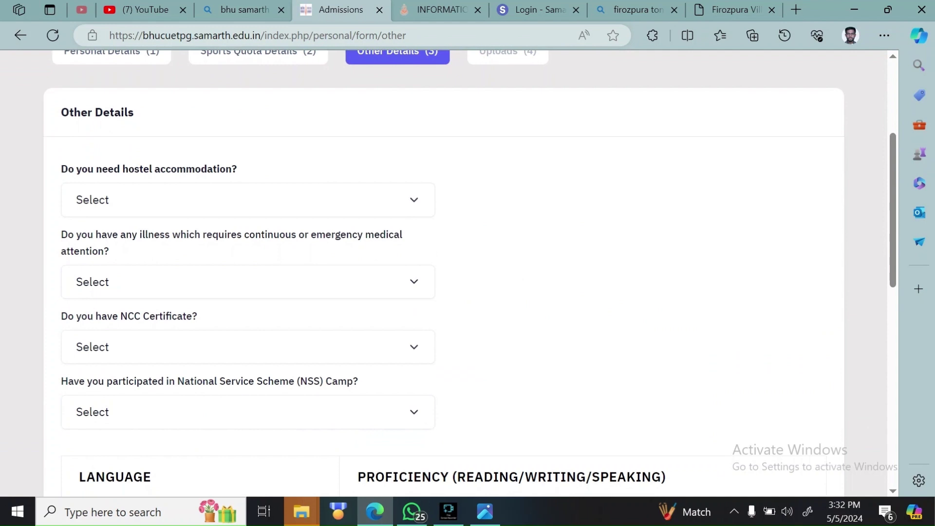
key(alt+Down)
key(Down)
key(Down)
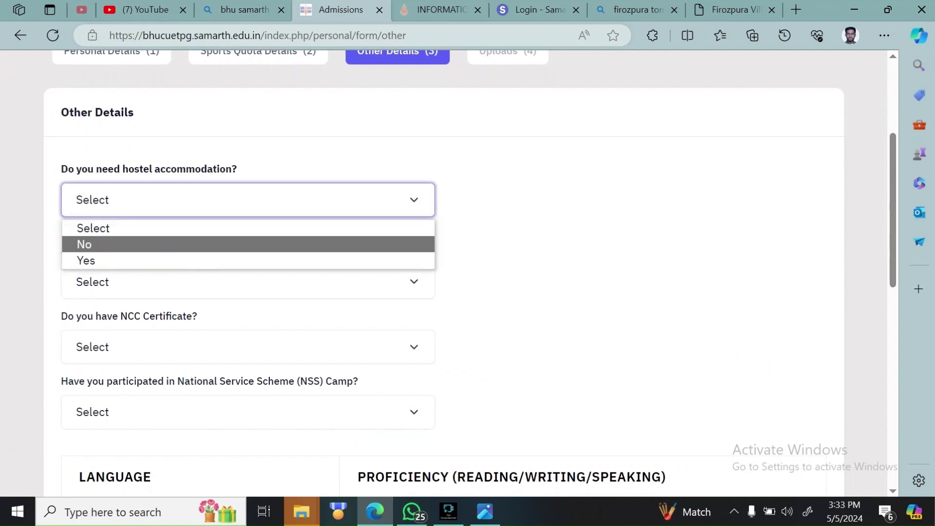
key(Up)
key(Up)
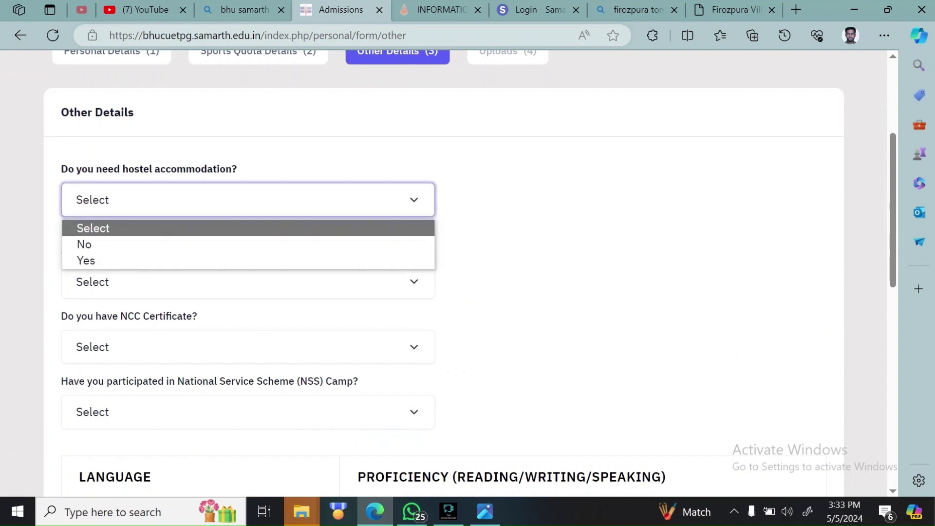
key(Down)
key(Down)
key(Return)
scroll(470, 274, down, 1)
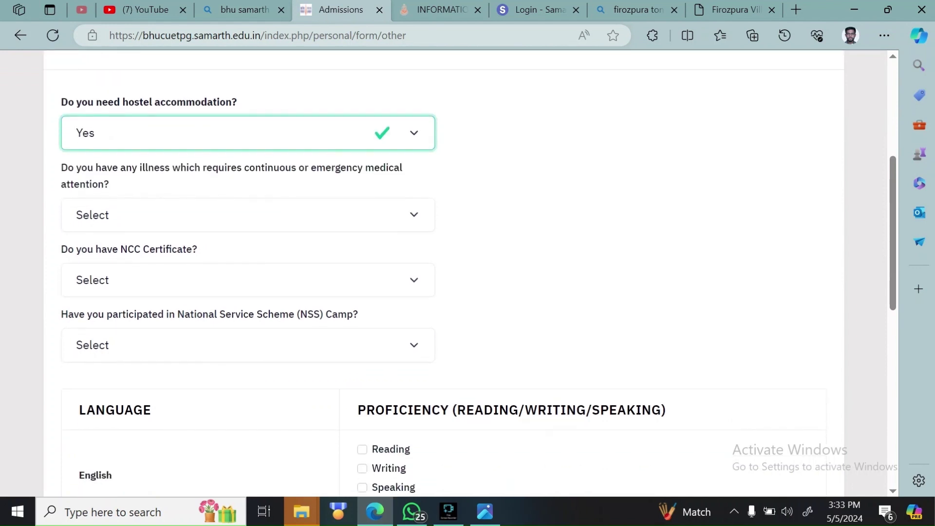
Answer No to the continuous-medical-attention illness and NCC certificate questions.
key(Tab)
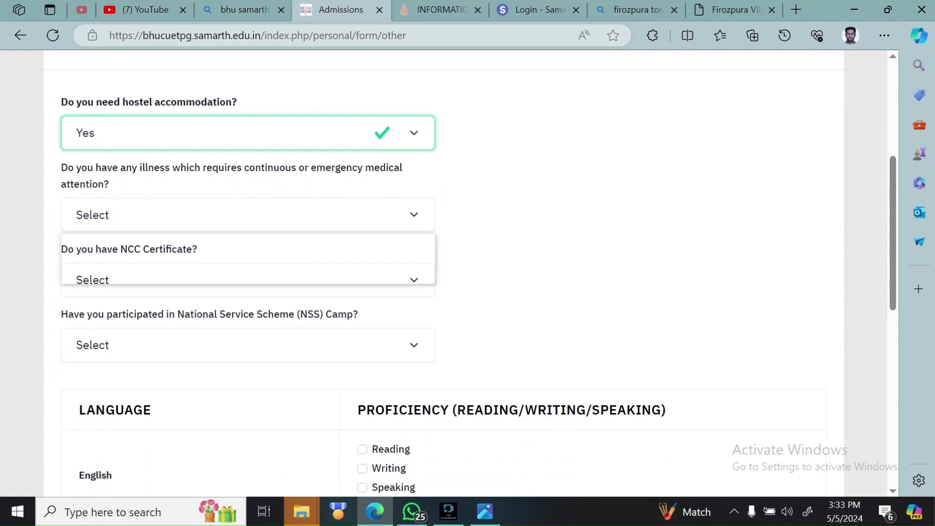
key(alt+Down)
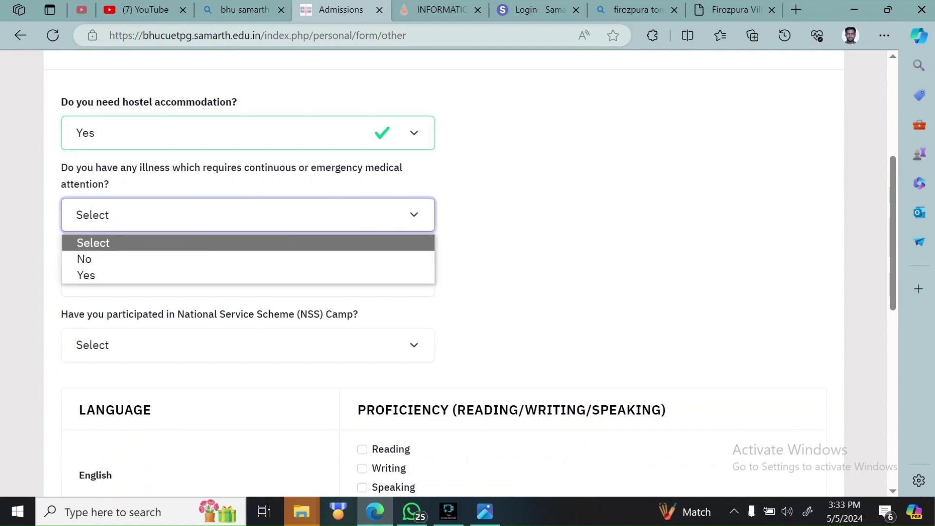
key(Down)
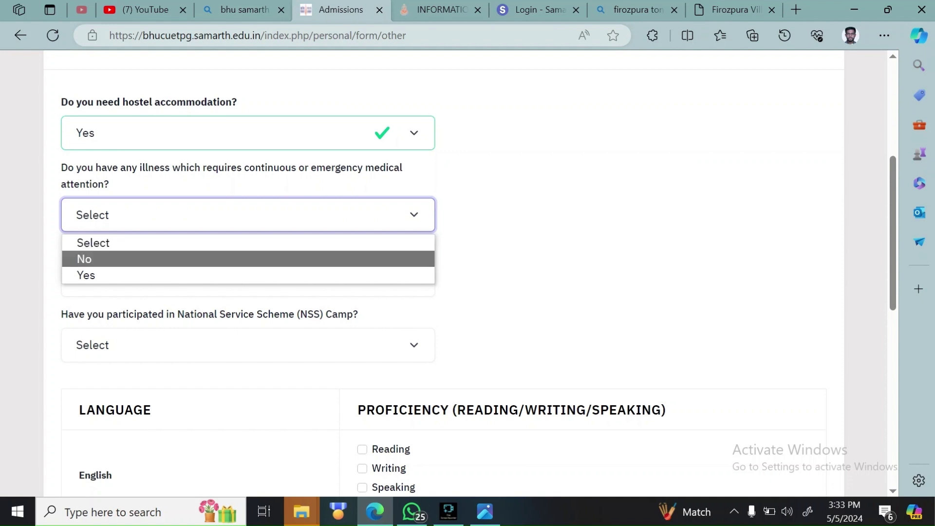
key(Return)
key(Tab)
key(alt+Down)
key(Down)
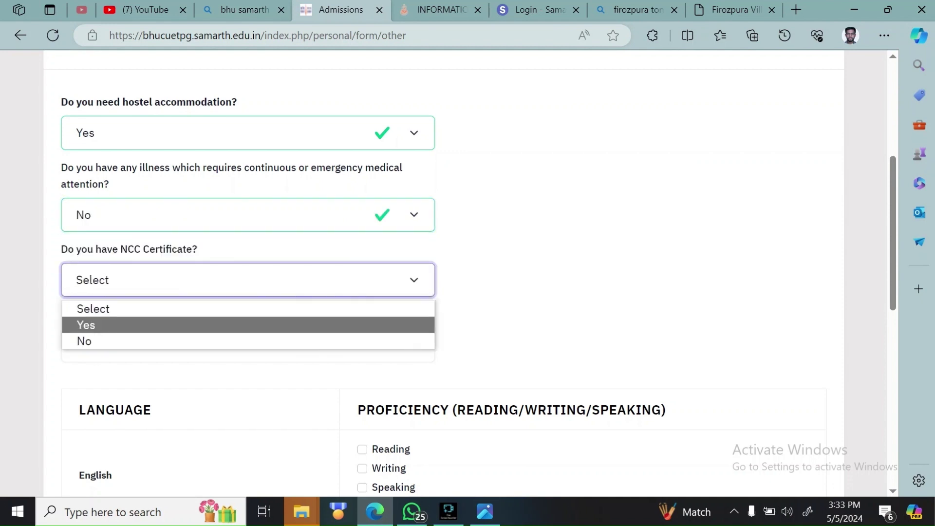
key(Down)
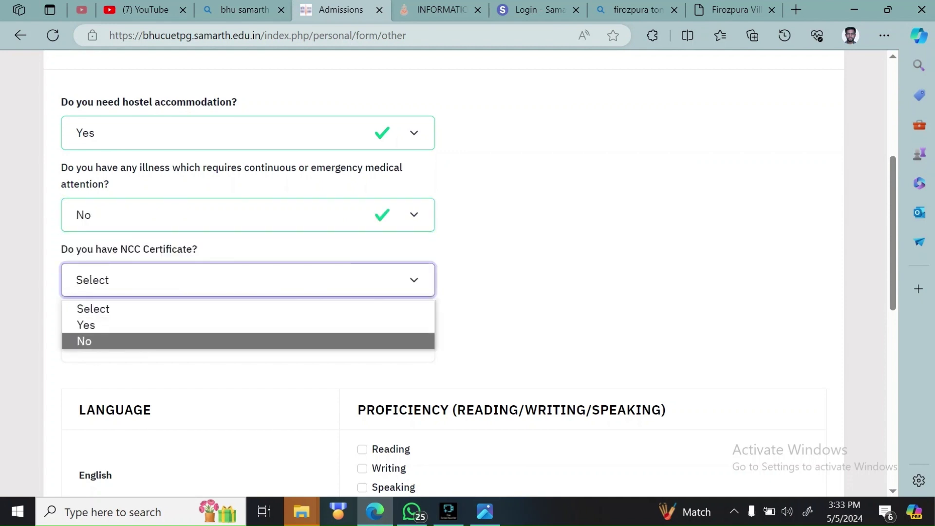
key(Return)
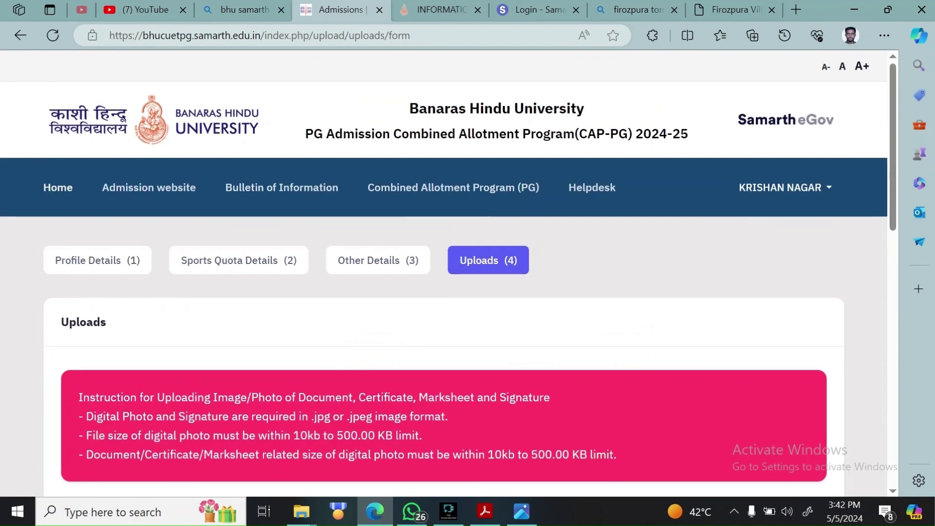
Scroll through the Uploads page checking the photo, signature and certificate files.
scroll(468, 272, down, 7)
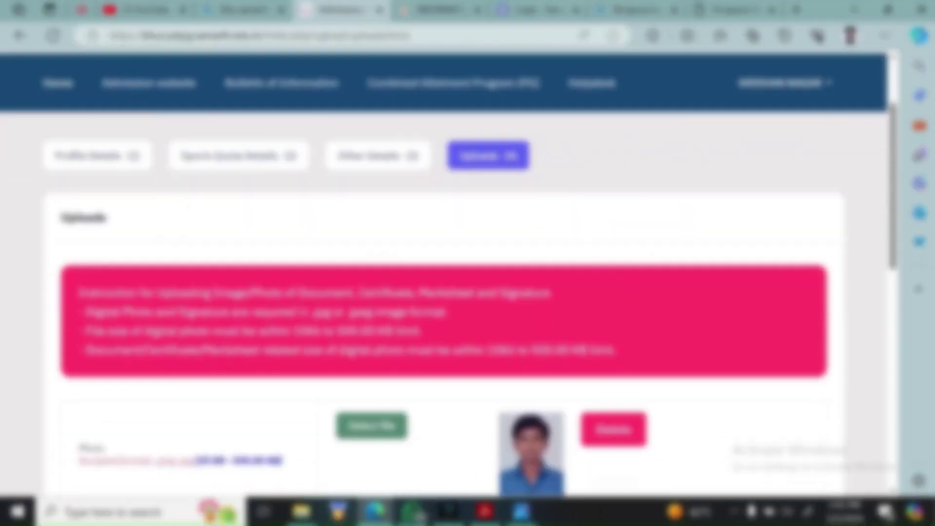
scroll(468, 273, down, 1)
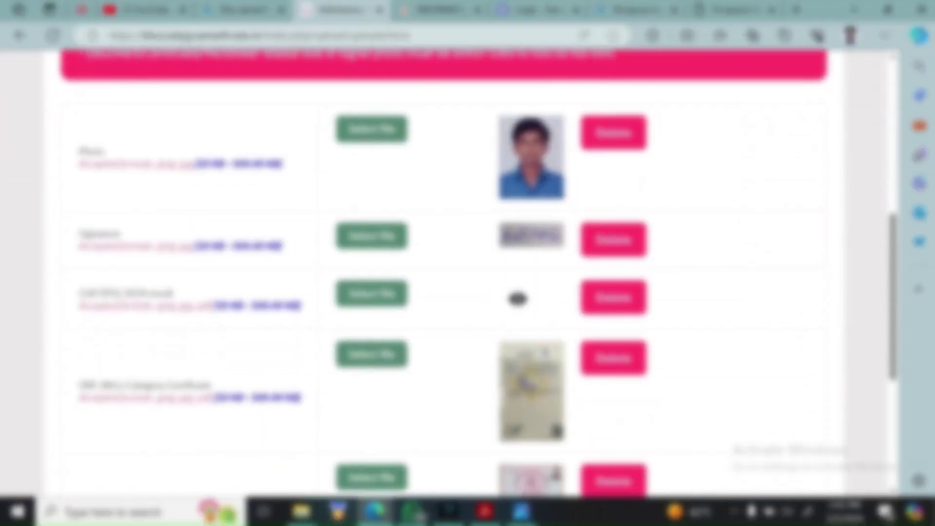
scroll(468, 272, down, 1)
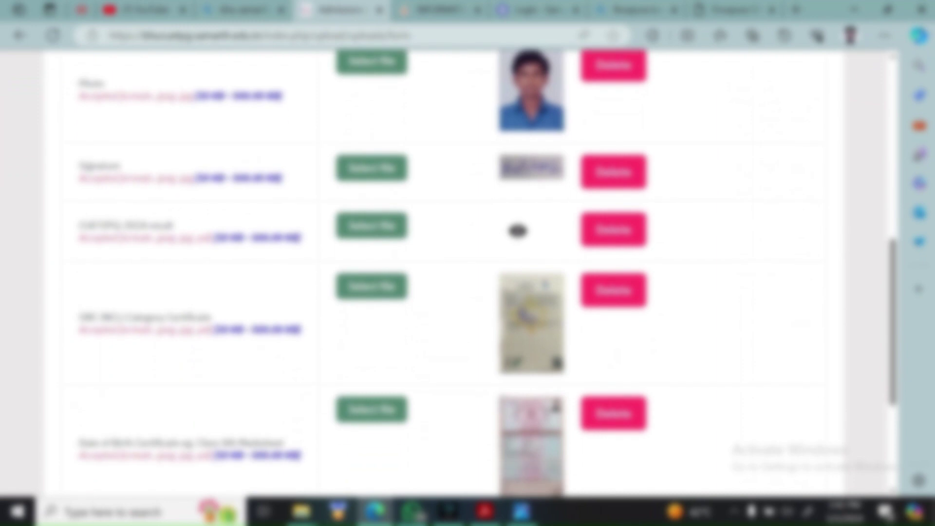
scroll(468, 272, down, 1)
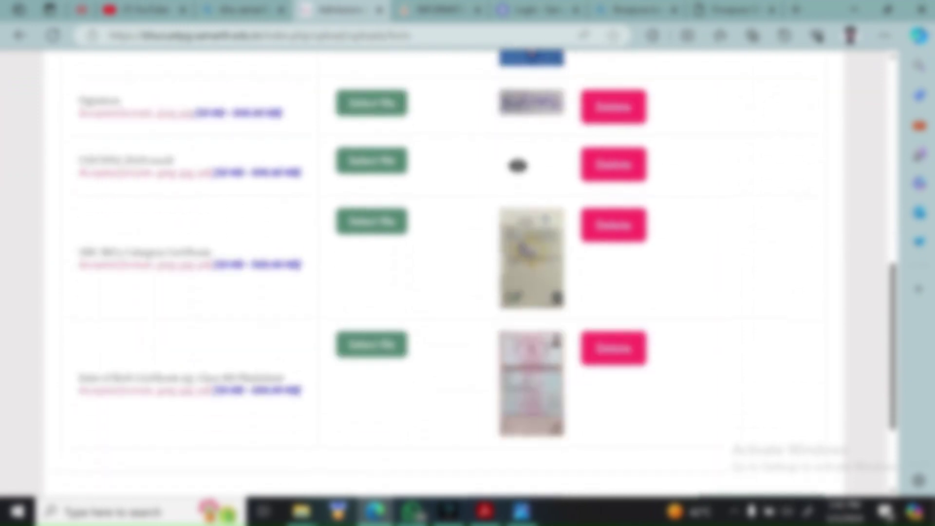
scroll(468, 273, down, 2)
key(Home)
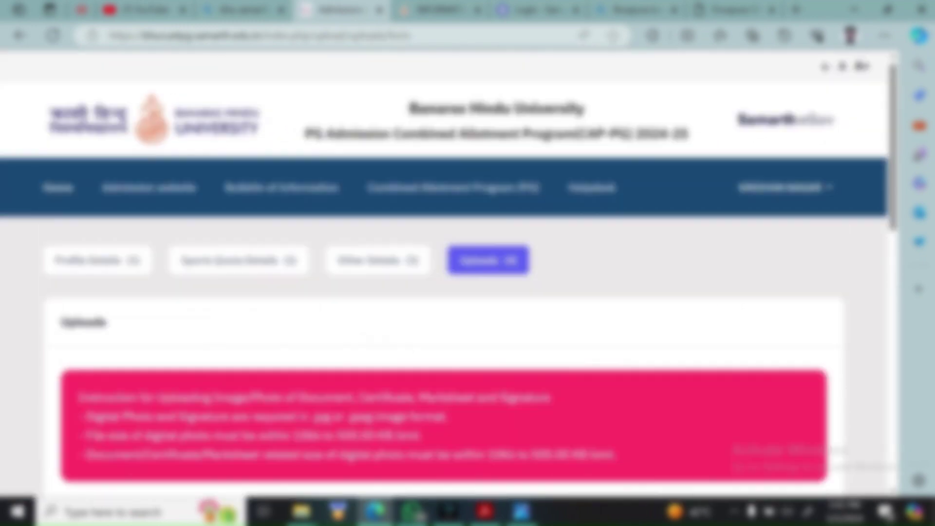
scroll(468, 272, down, 5)
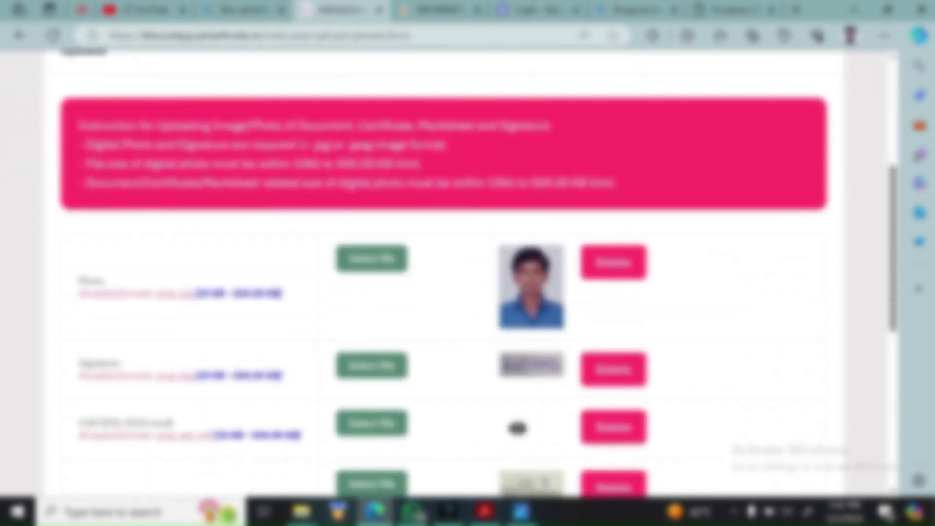
scroll(468, 273, down, 1)
scroll(468, 273, down, 1)
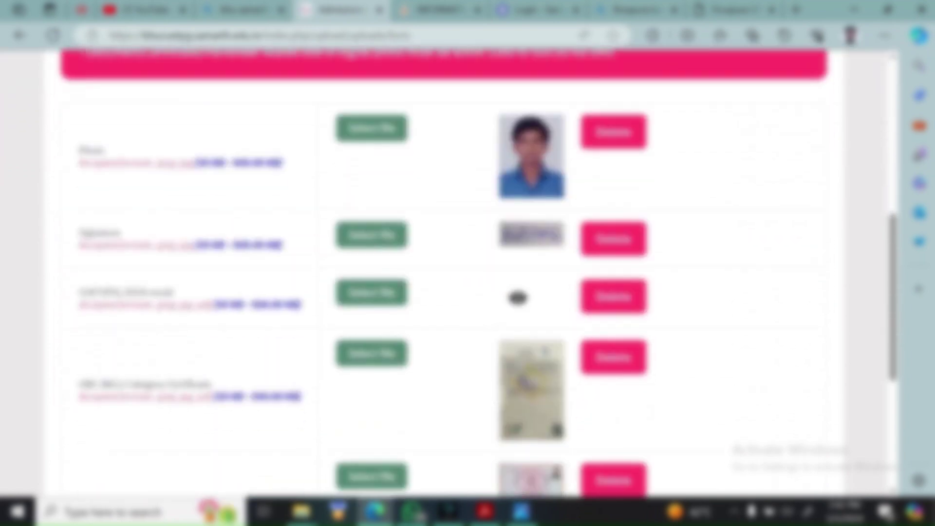
scroll(468, 272, down, 1)
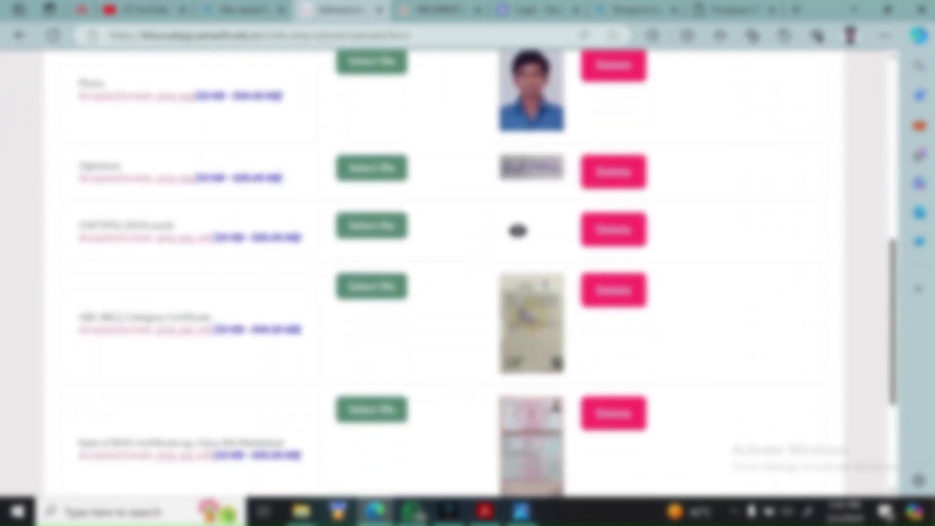
scroll(468, 273, down, 1)
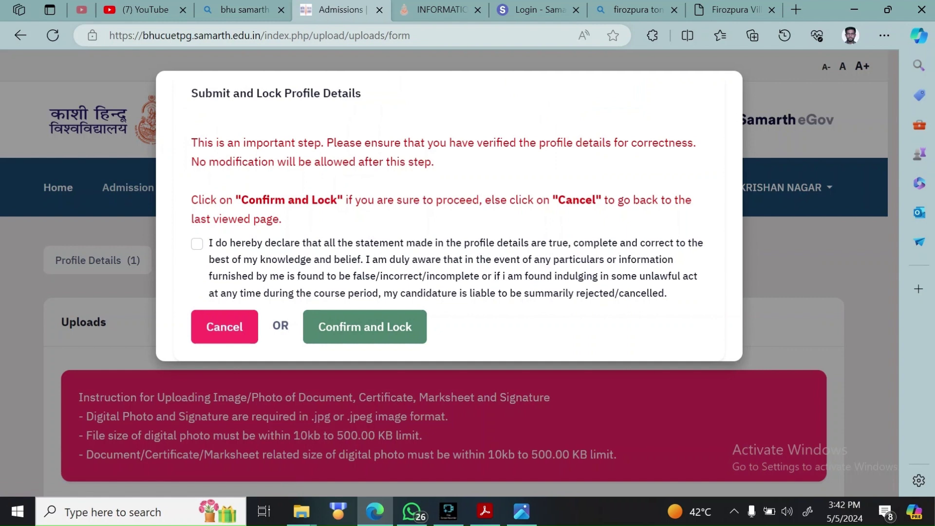
Tick the declaration and Confirm and Lock the profile details.
click(197, 244)
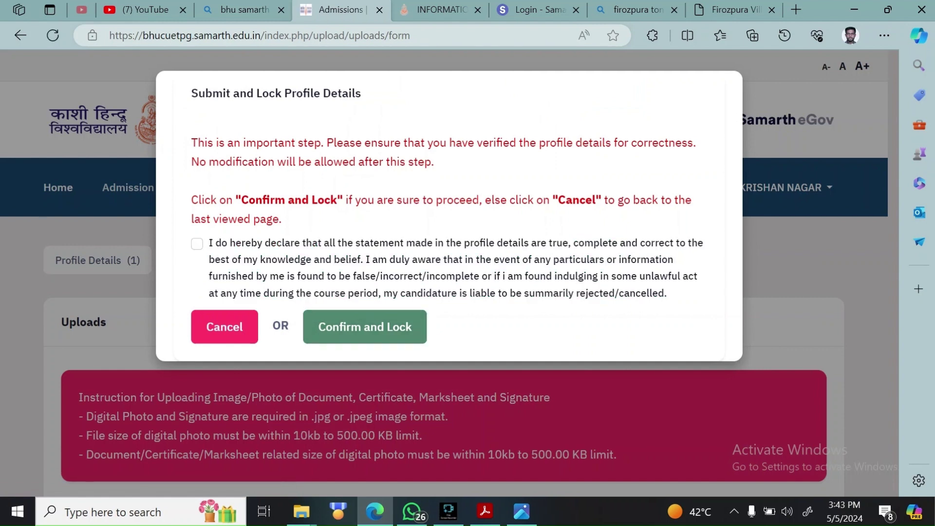
click(197, 244)
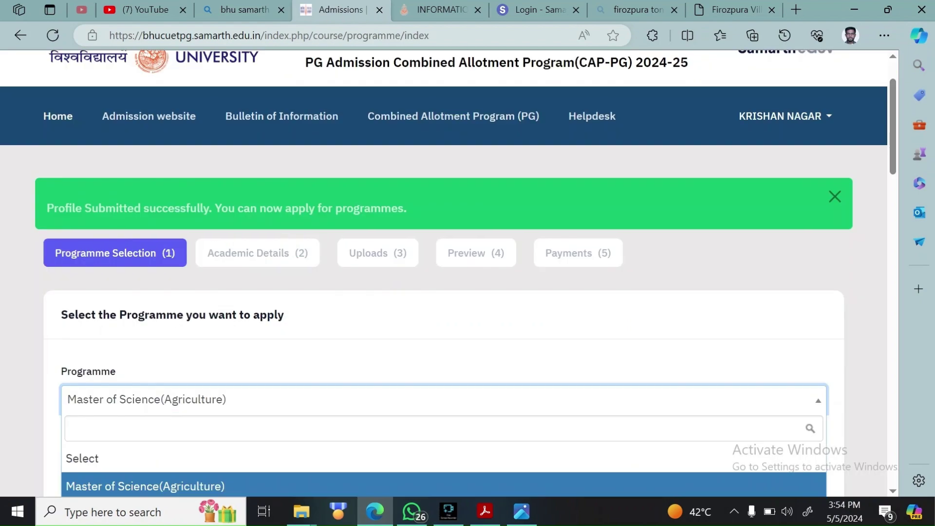
scroll(438, 292, down, 1)
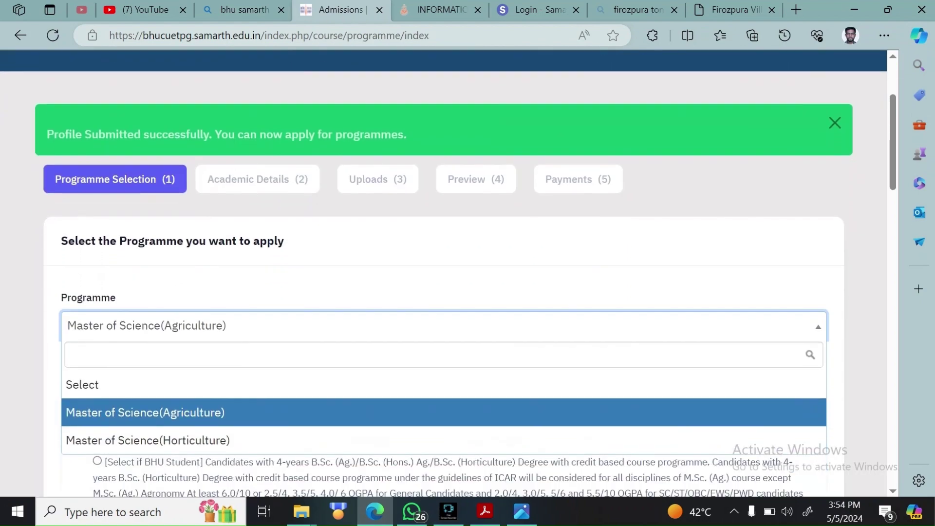
Keep Master of Science(Agriculture) selected, review its 16 ranked department preferences, and continue.
key(Return)
scroll(444, 280, down, 4)
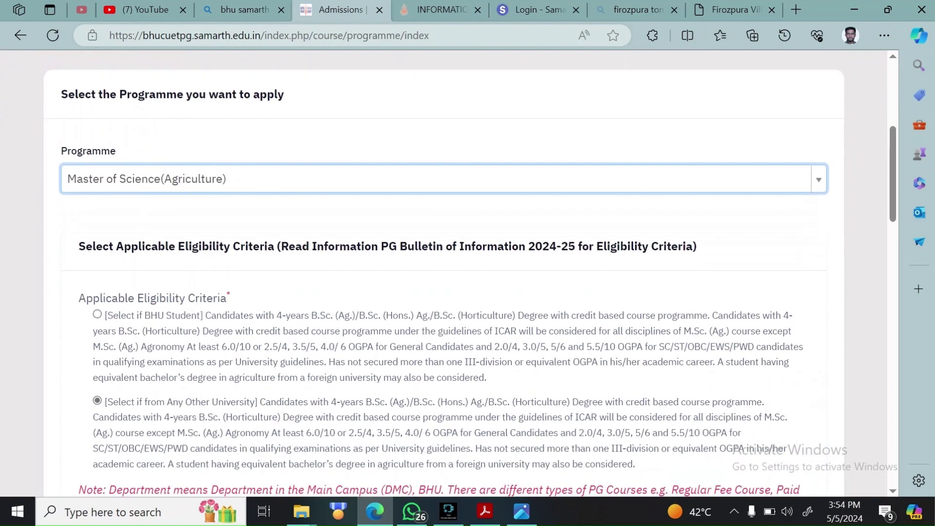
scroll(445, 281, down, 9)
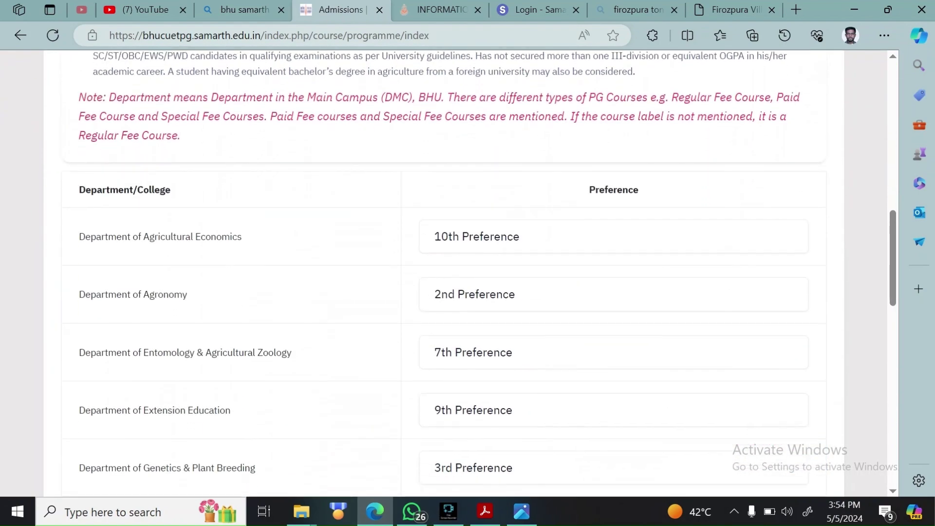
scroll(445, 281, down, 11)
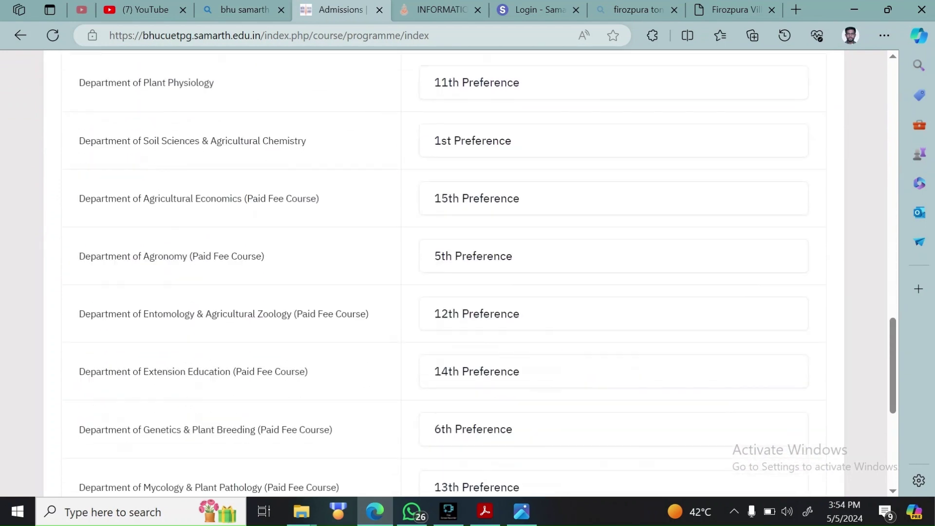
scroll(444, 281, down, 4)
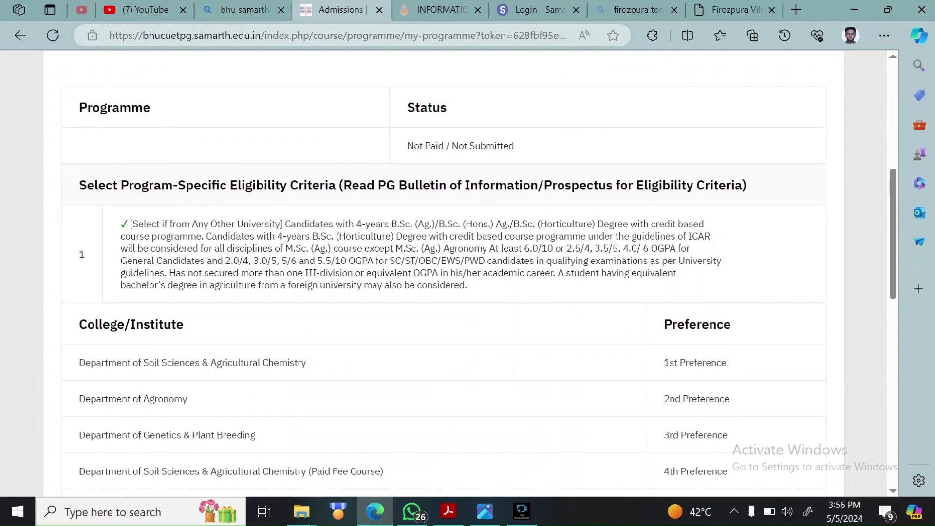
scroll(445, 281, down, 3)
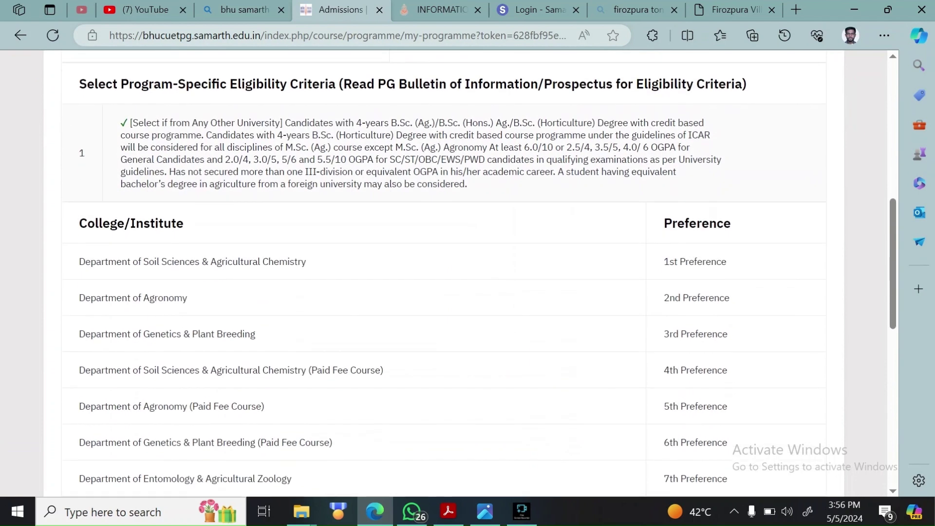
scroll(444, 280, down, 8)
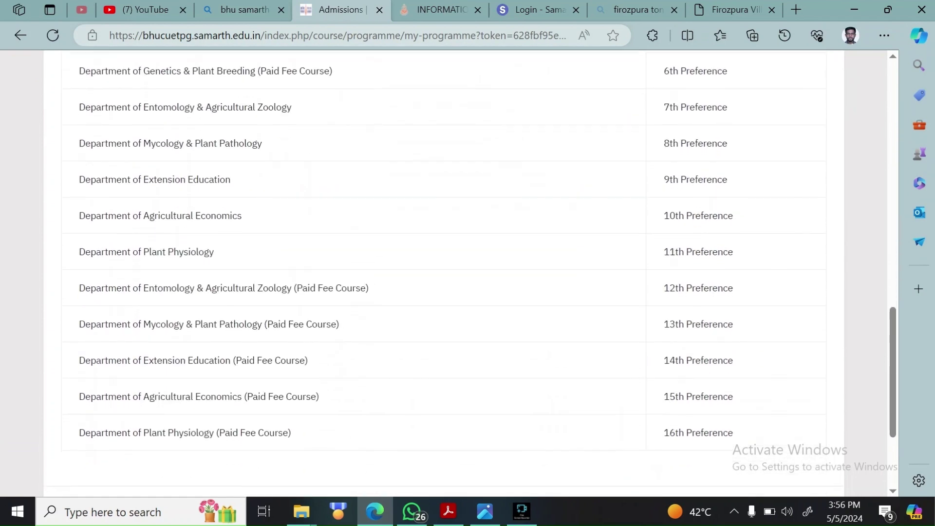
scroll(444, 281, down, 1)
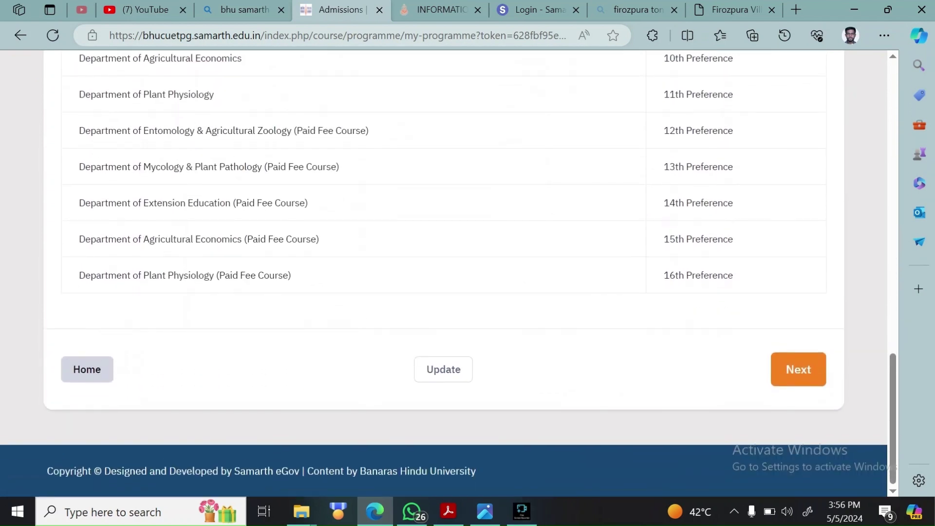
click(798, 369)
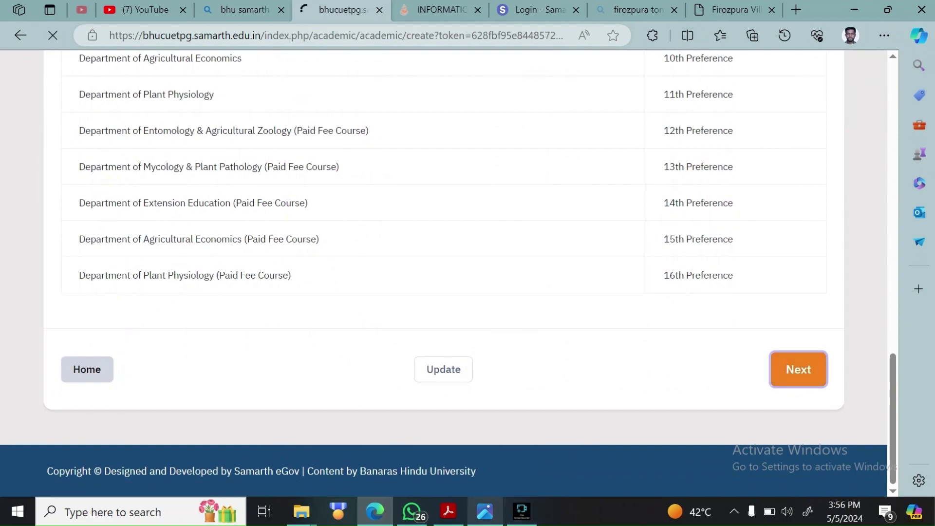
Switch back to the saved Agriculture preference list and retry Next twice toward Academic Details.
key(alt+Tab)
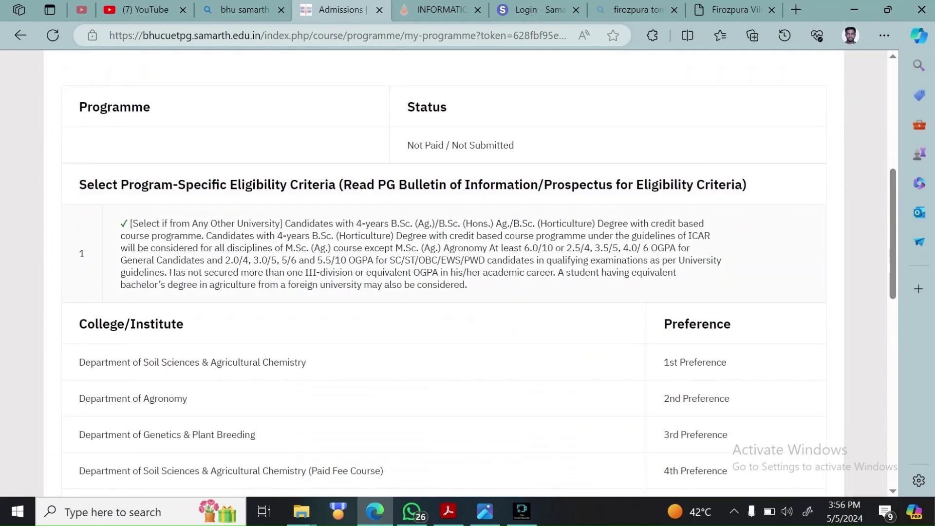
scroll(444, 281, down, 6)
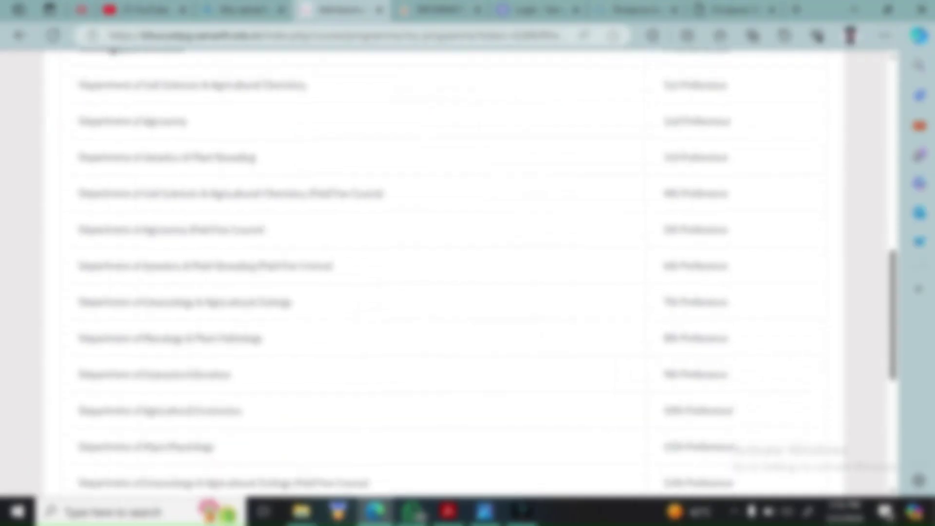
scroll(445, 281, down, 7)
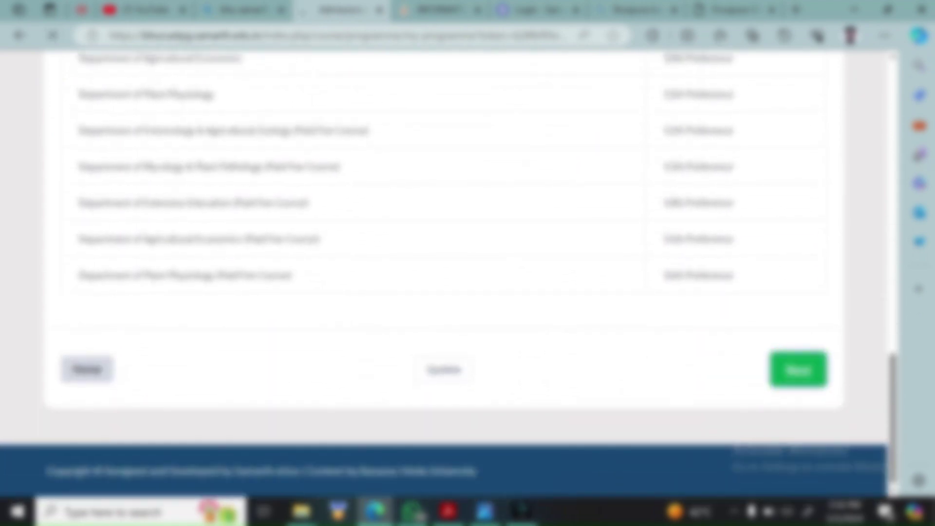
click(799, 369)
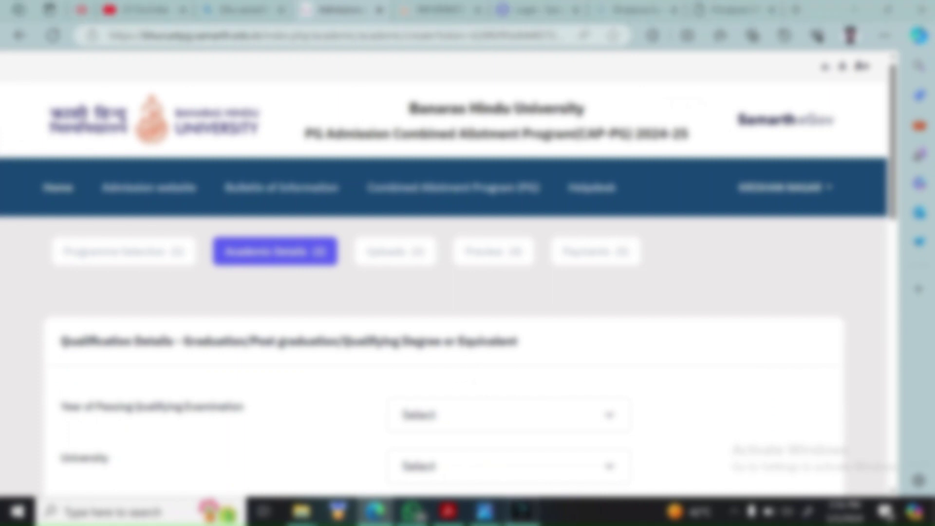
key(alt+Tab)
key(alt+Tab)
scroll(488, 277, down, 6)
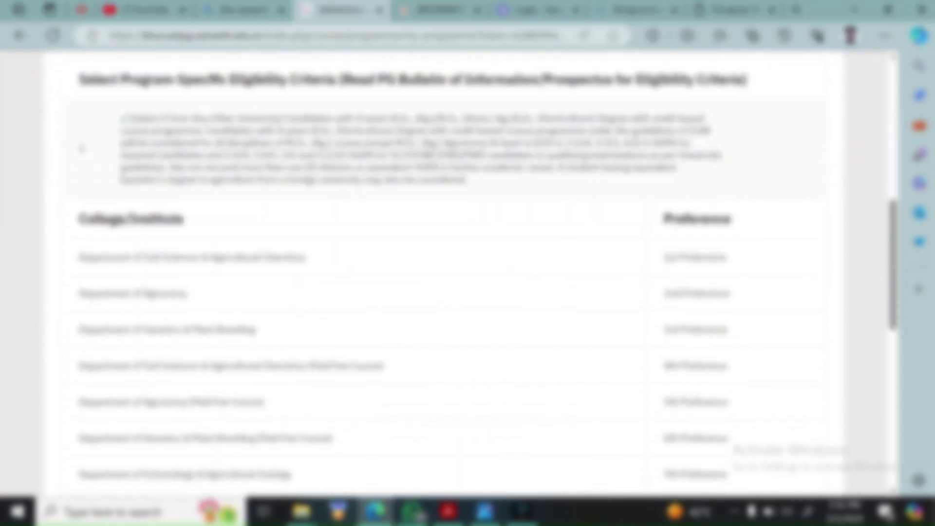
scroll(487, 277, down, 6)
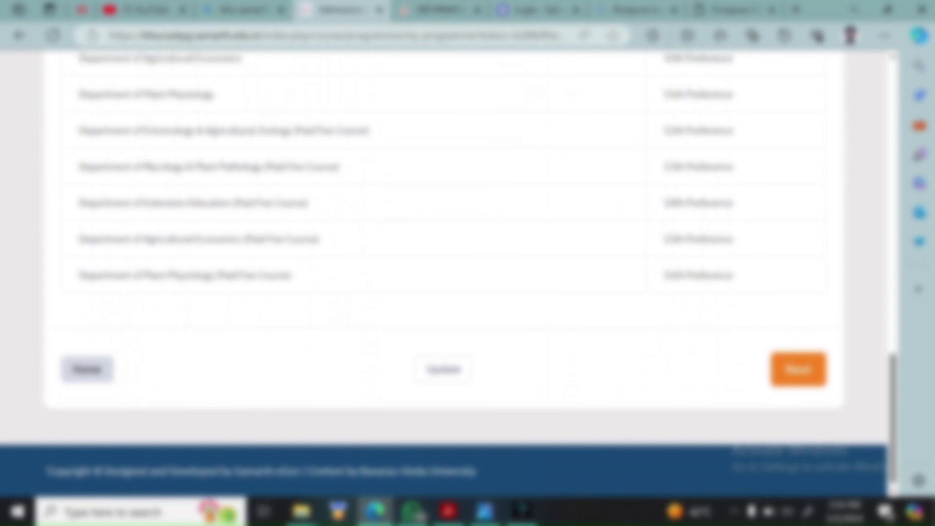
click(799, 370)
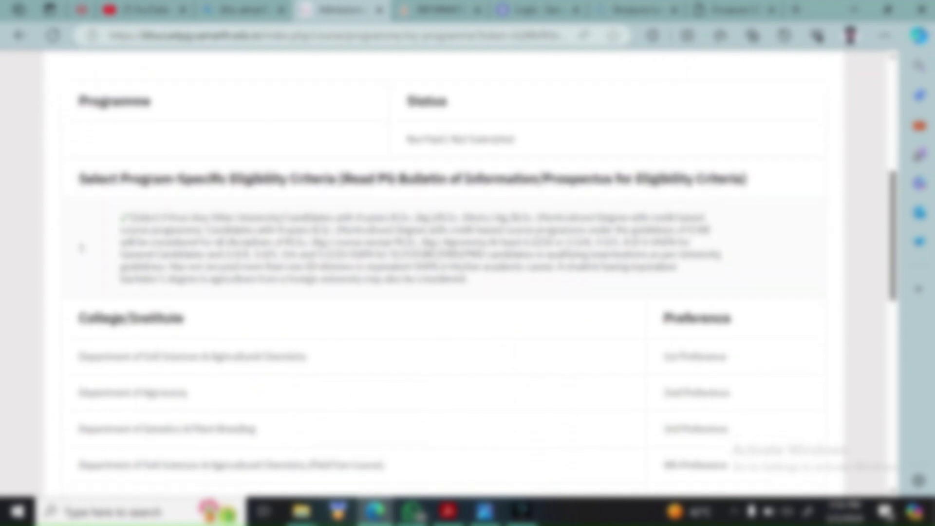
scroll(467, 263, down, 2)
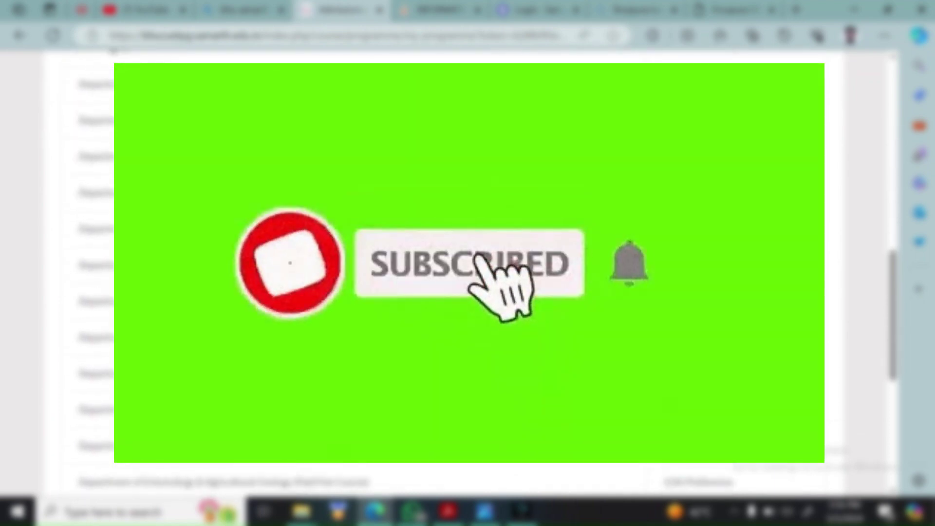
Scroll to the bottom of the 16-preference list and use the orange Next button.
scroll(467, 263, down, 8)
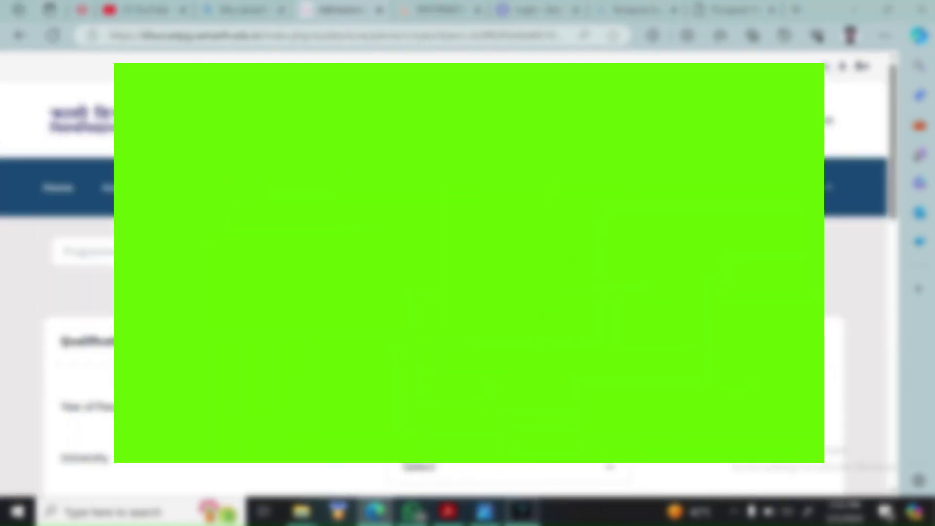
scroll(468, 272, down, 10)
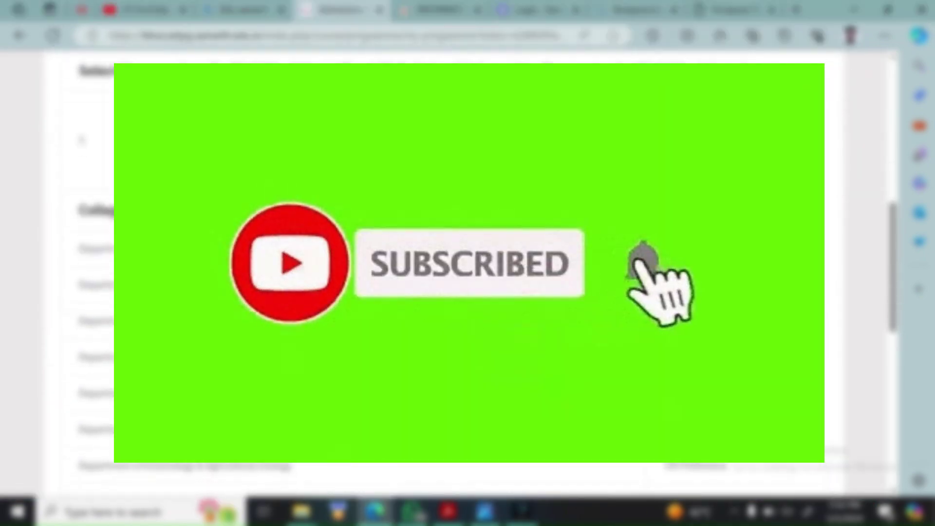
scroll(468, 273, down, 5)
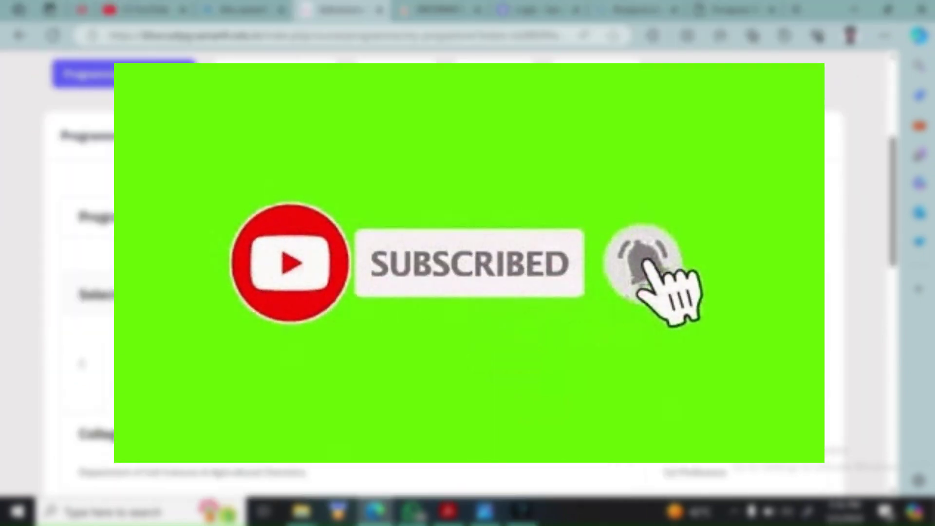
scroll(468, 272, down, 5)
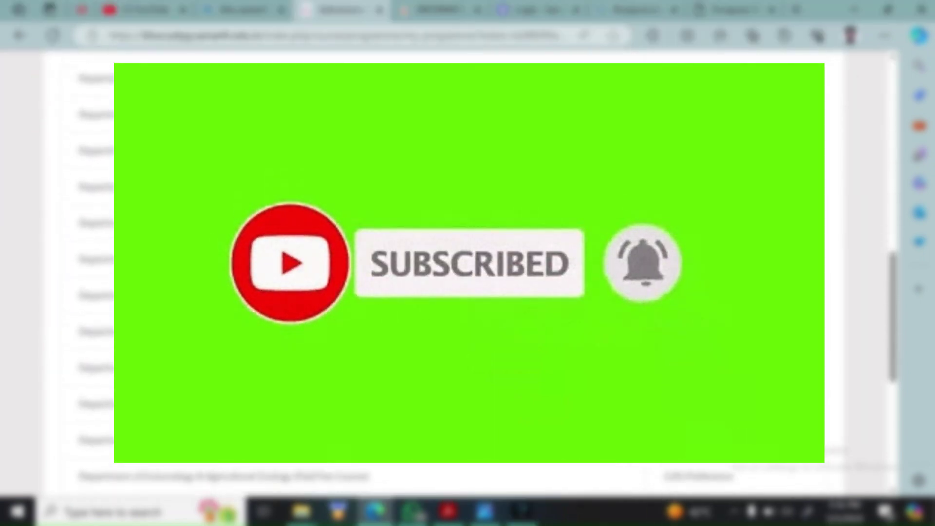
scroll(467, 263, down, 5)
scroll(468, 263, down, 1)
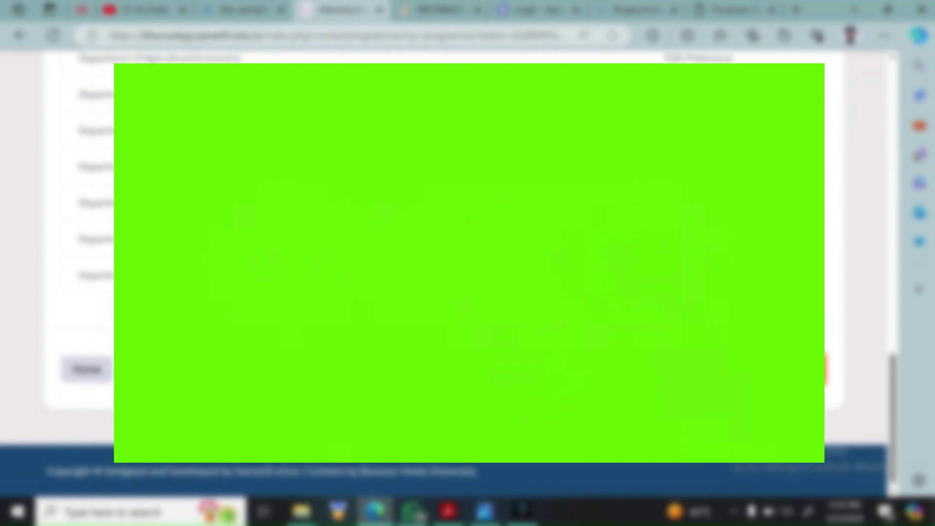
click(799, 371)
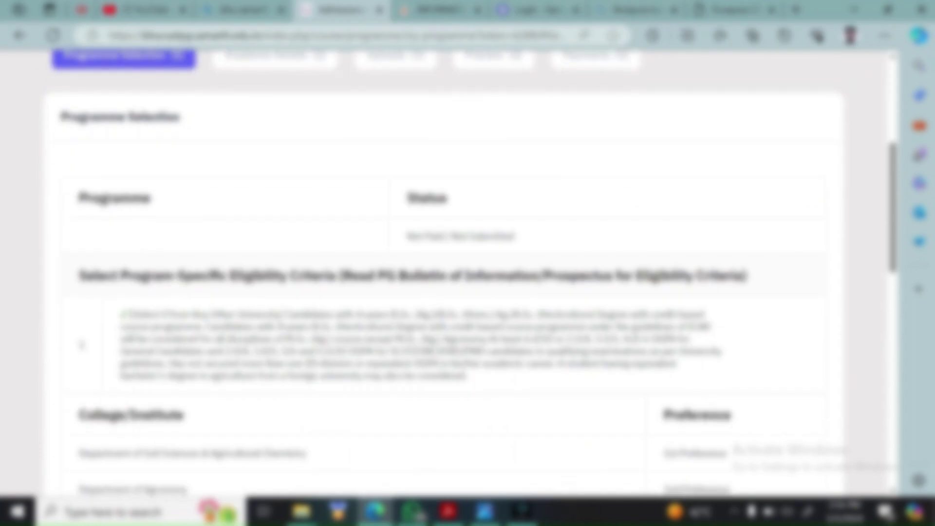
Scroll to the bottom of the department preference table, then continue to Academic Details (2).
scroll(468, 264, down, 8)
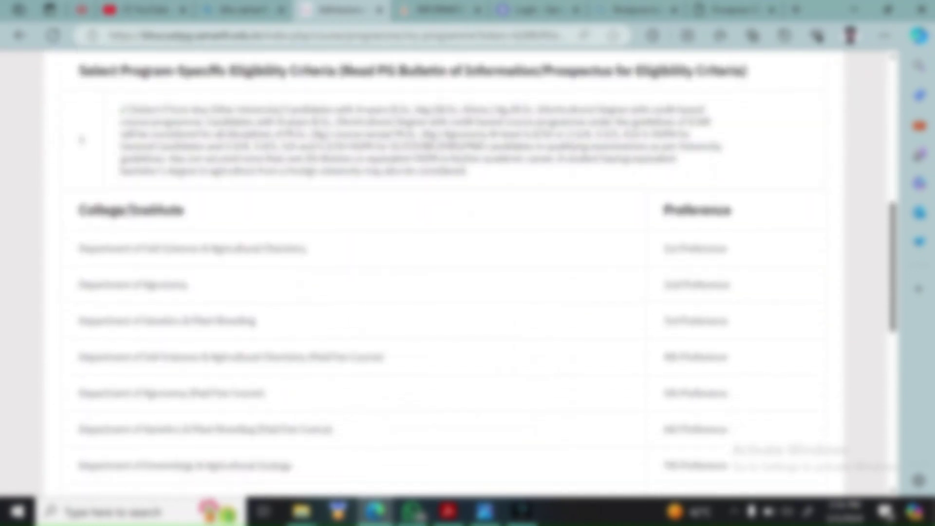
scroll(468, 273, down, 5)
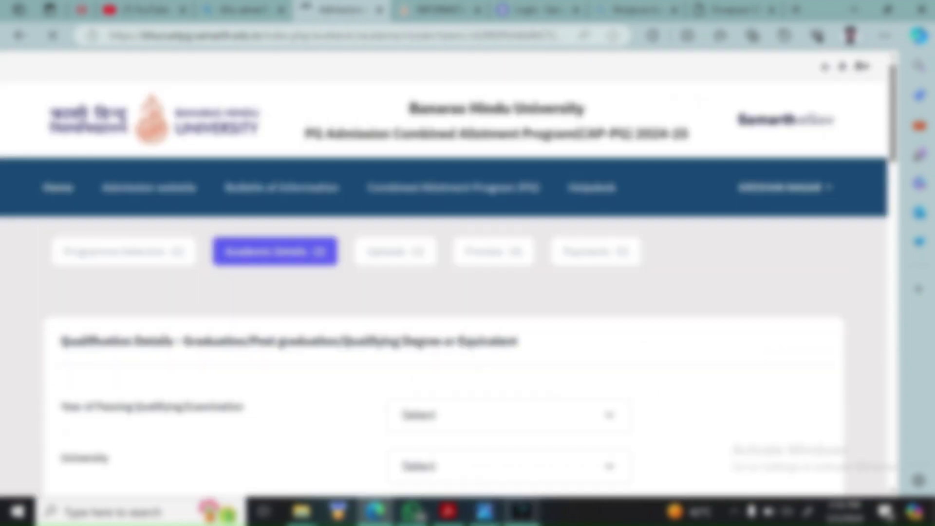
click(523, 511)
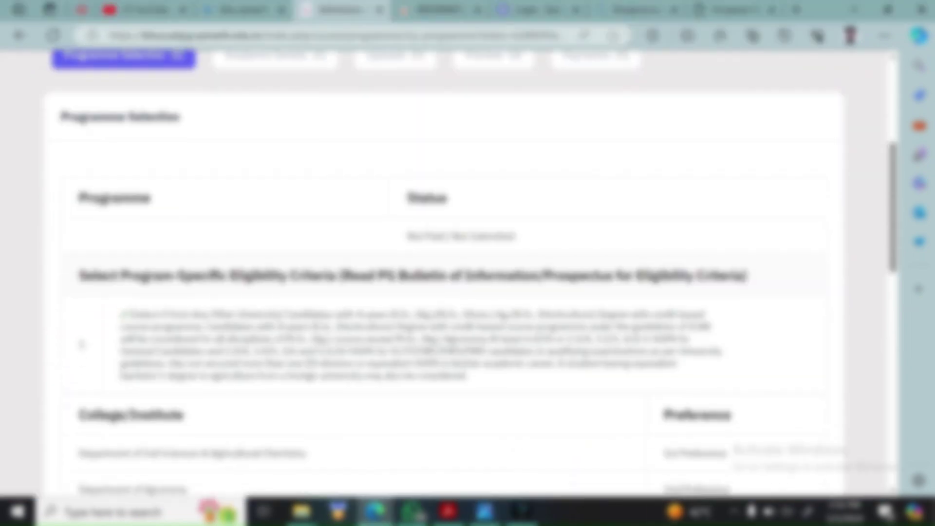
scroll(468, 278, down, 3)
scroll(468, 278, down, 8)
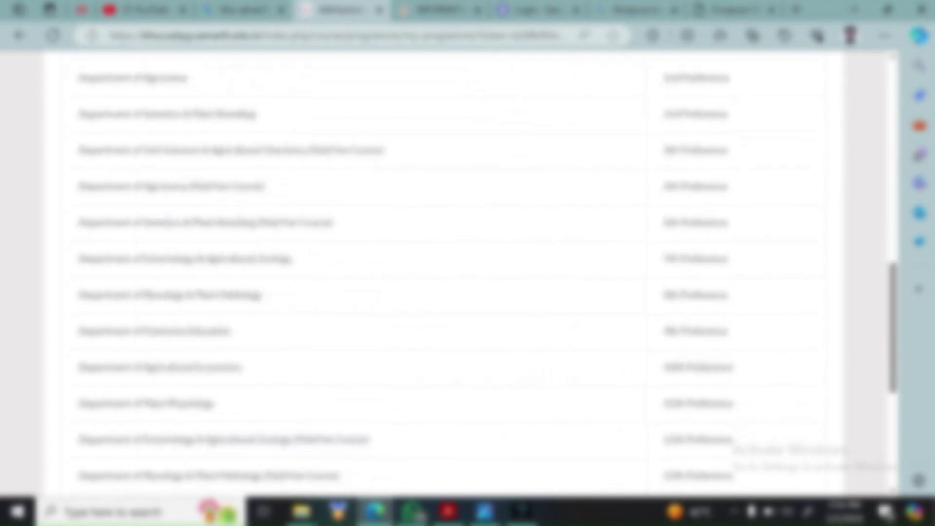
scroll(468, 277, down, 5)
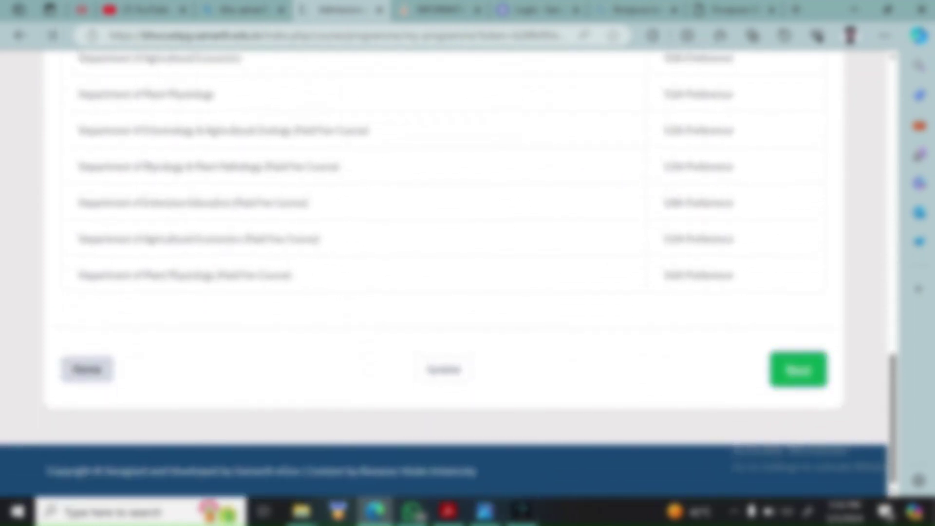
click(798, 369)
click(505, 482)
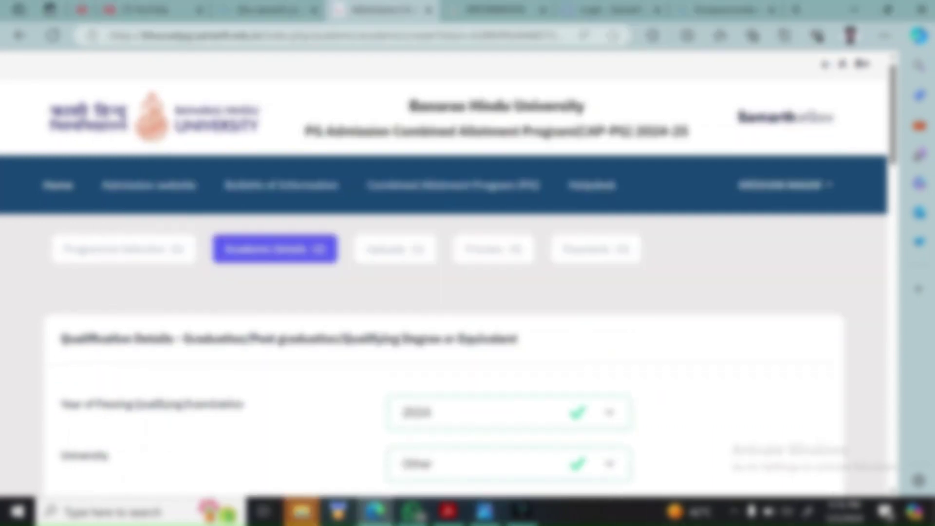
Check the Academic Details fields and semester percentages averaging 70.65 down to Save and Next.
scroll(450, 272, down, 5)
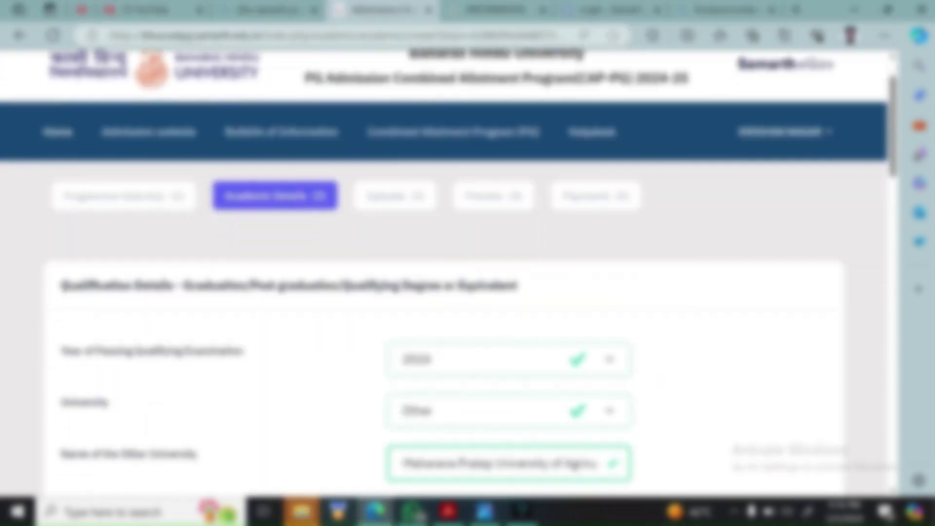
scroll(468, 272, down, 6)
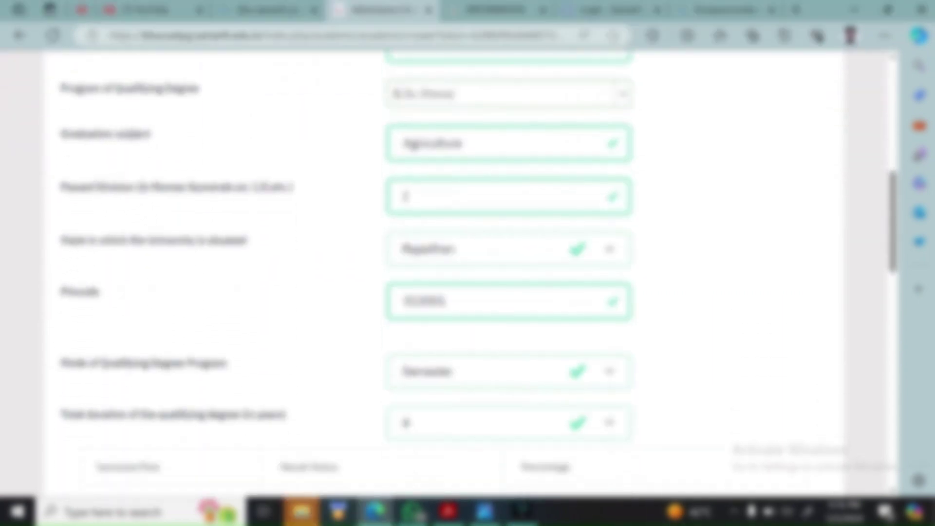
scroll(468, 272, down, 4)
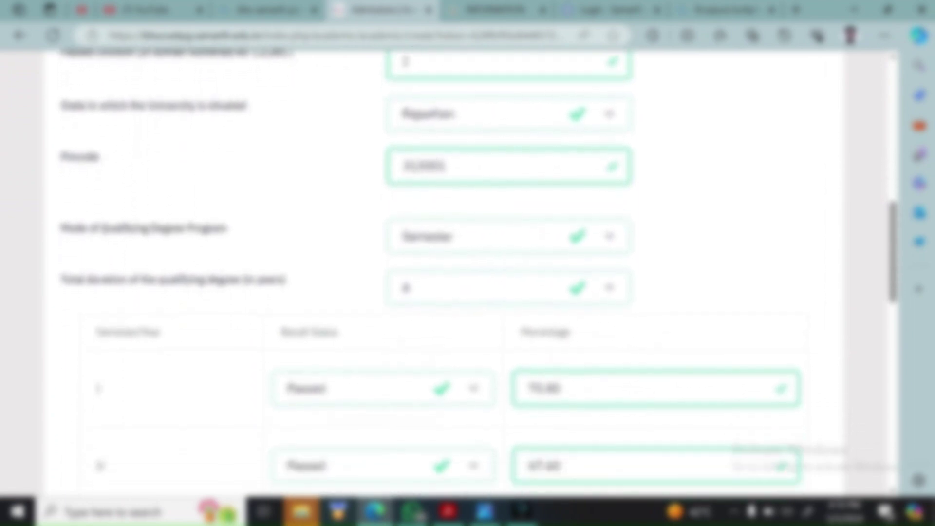
scroll(468, 273, down, 5)
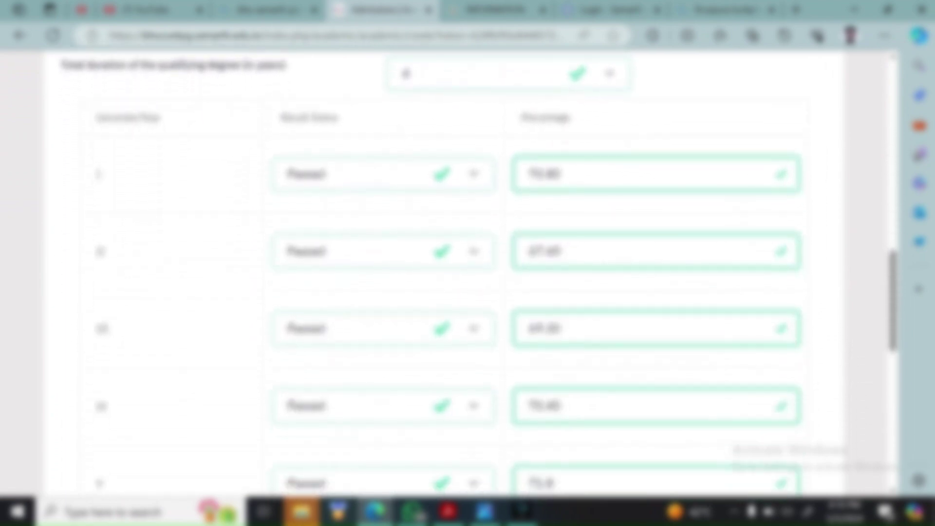
scroll(468, 273, down, 4)
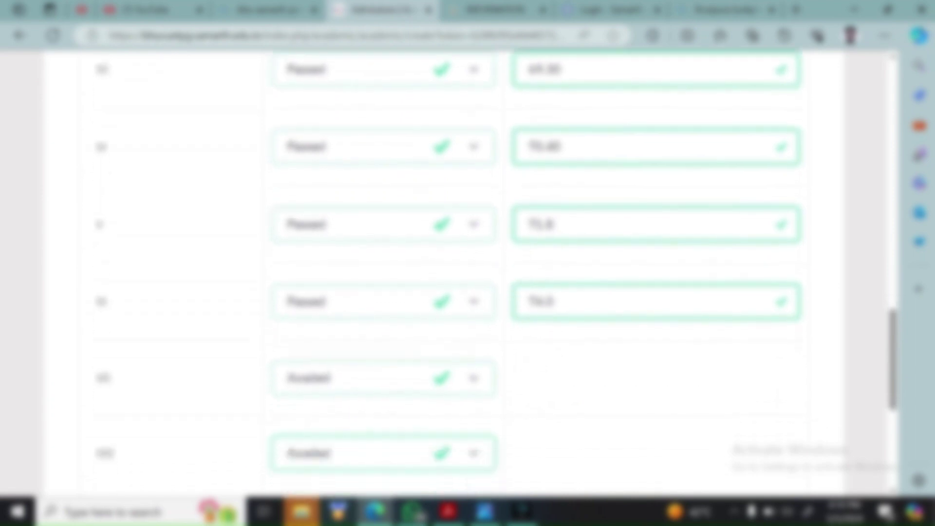
scroll(468, 273, down, 3)
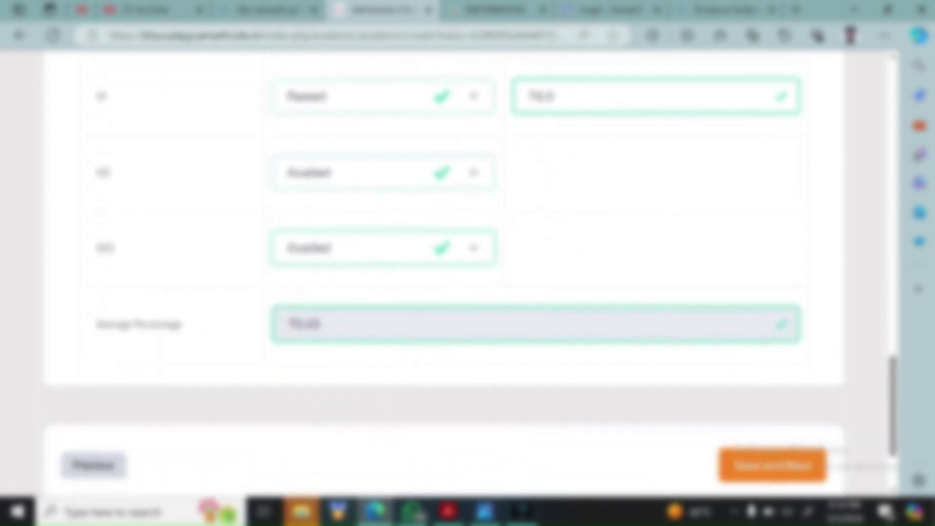
scroll(468, 273, down, 1)
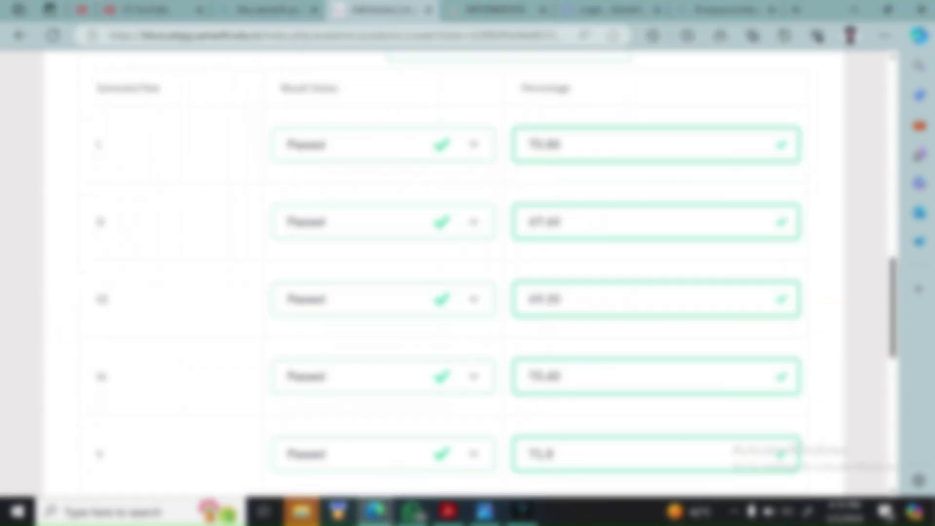
scroll(467, 273, down, 1)
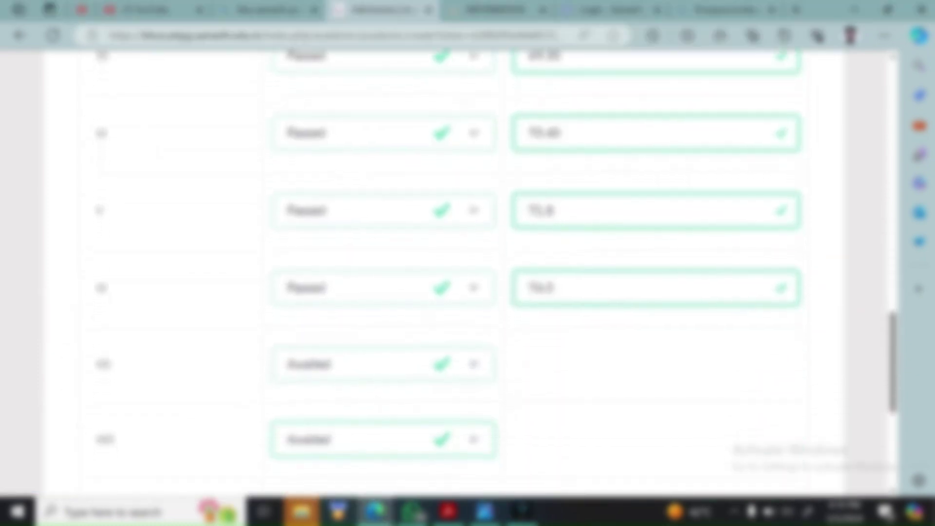
scroll(468, 272, down, 4)
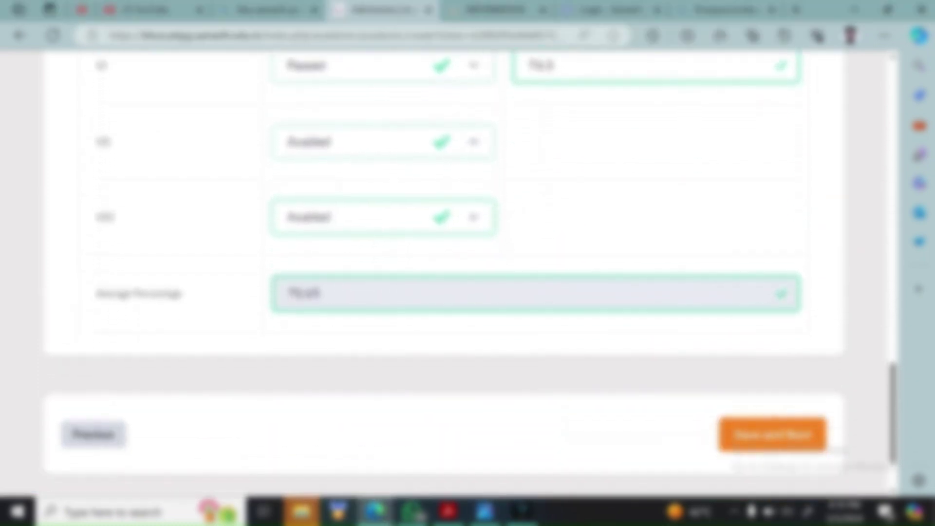
scroll(468, 273, down, 2)
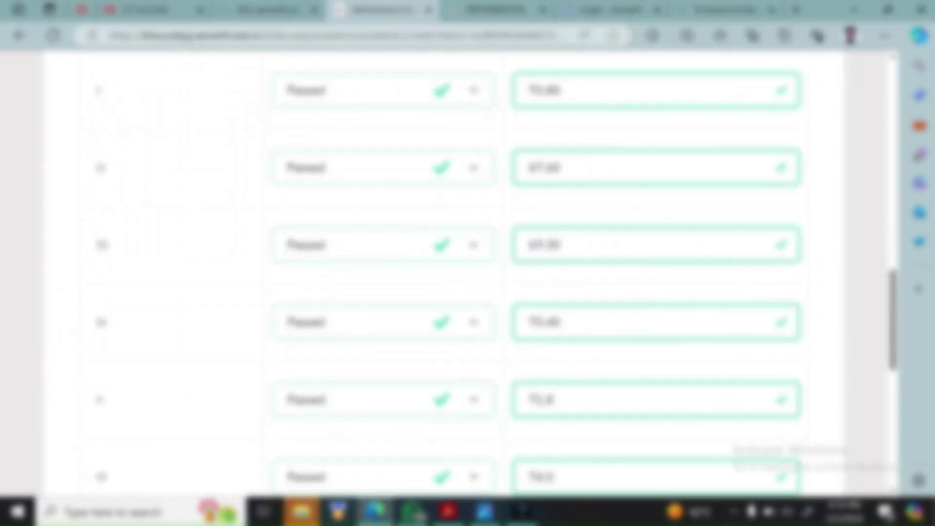
scroll(468, 272, down, 1)
scroll(467, 273, down, 5)
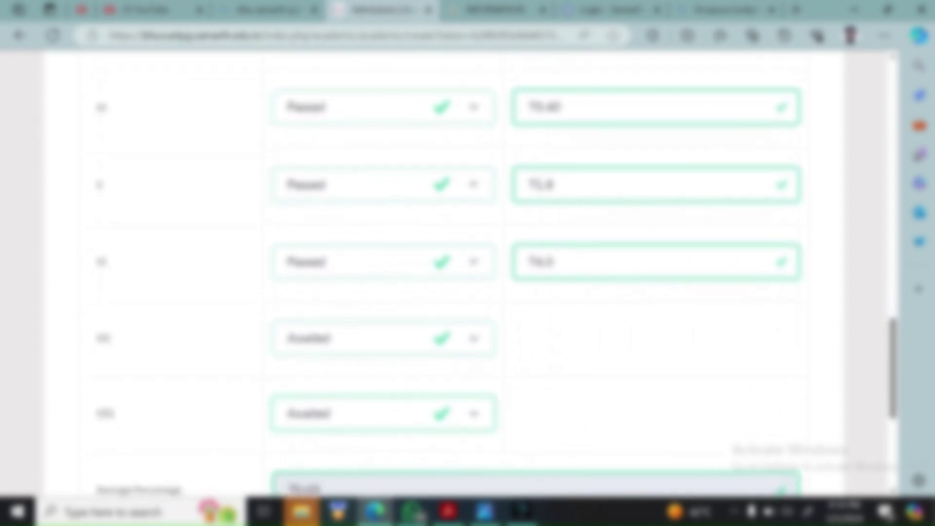
scroll(468, 273, down, 4)
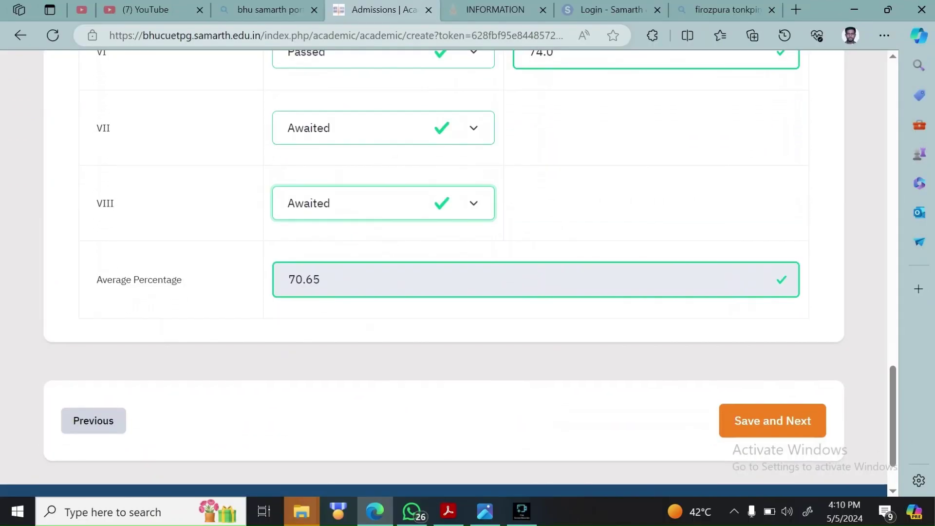
scroll(468, 273, down, 1)
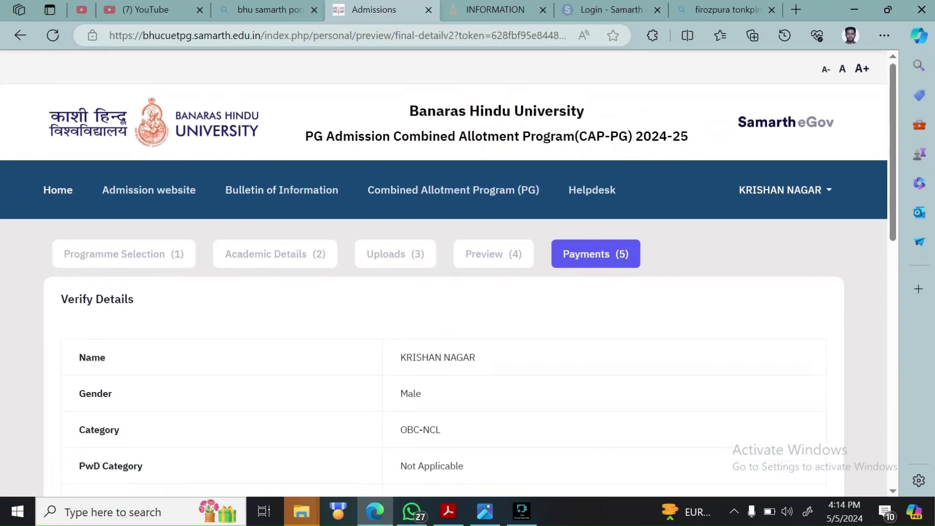
Scroll through the Verify Details checkboxes and declaration before the INR 300.00 payment.
scroll(468, 272, down, 5)
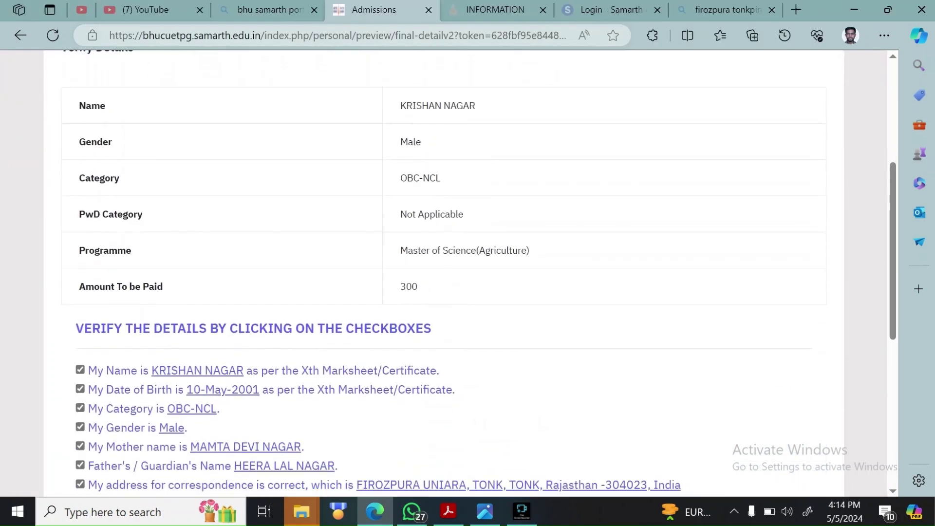
scroll(468, 272, down, 3)
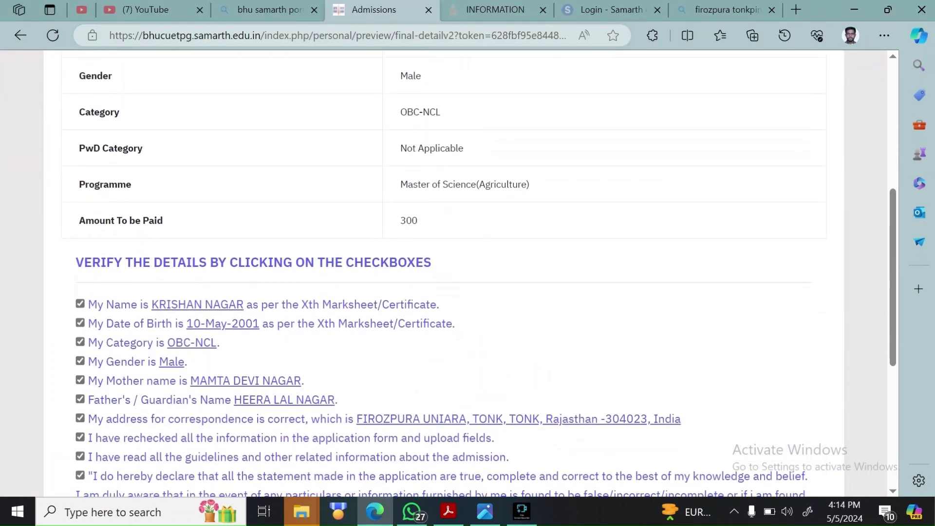
scroll(467, 273, down, 3)
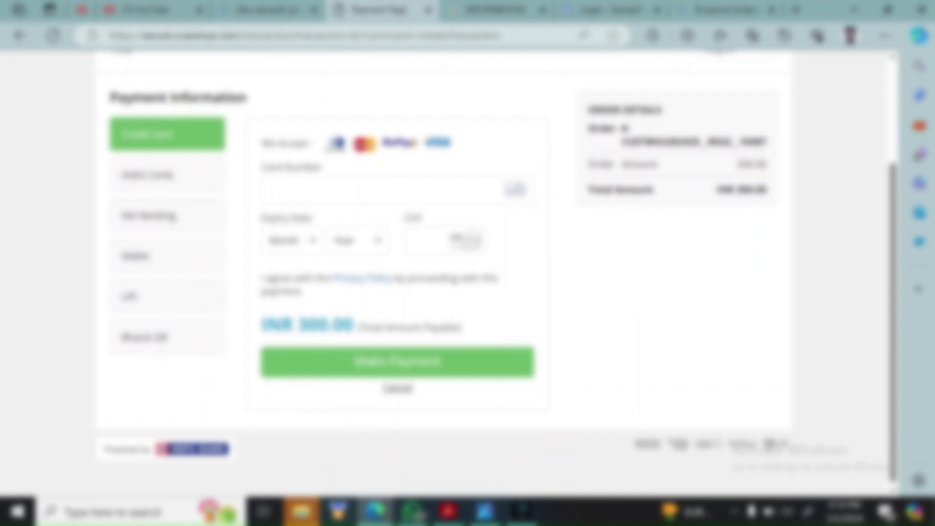
Pay the ₹300 fee by UPI, then open Print Form from the Programme Applications table.
click(129, 295)
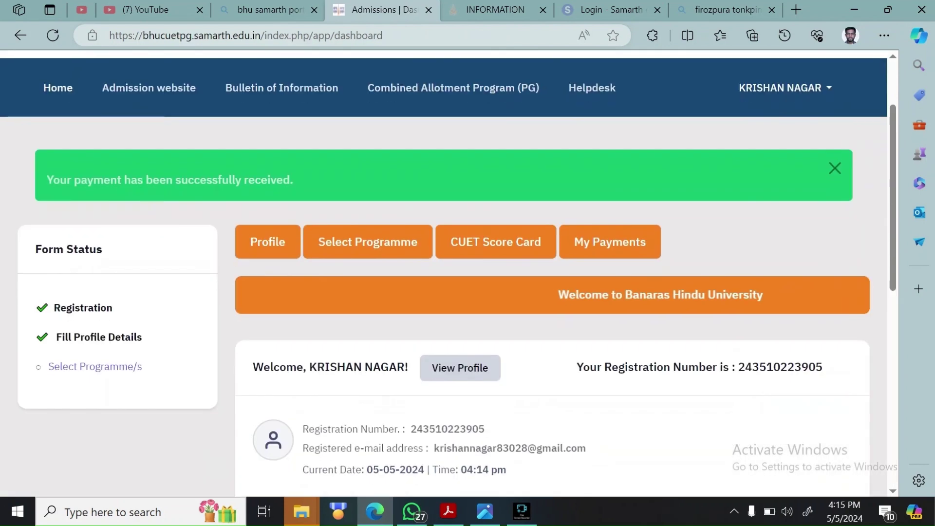
scroll(551, 273, down, 5)
scroll(550, 273, down, 5)
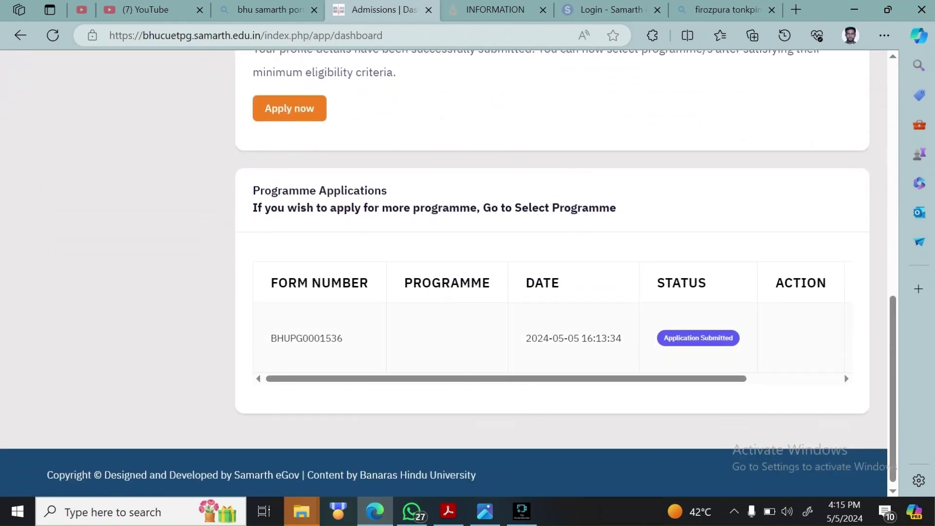
scroll(554, 322, right, 3)
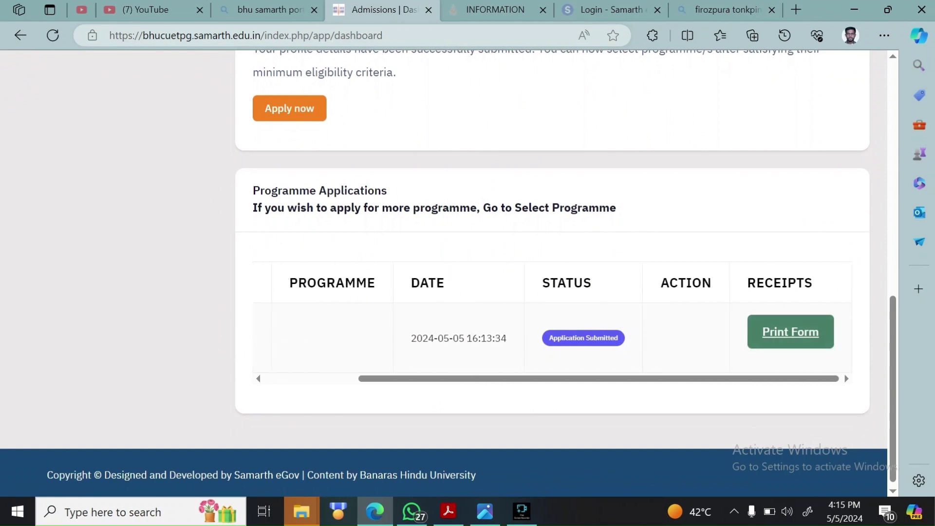
click(791, 331)
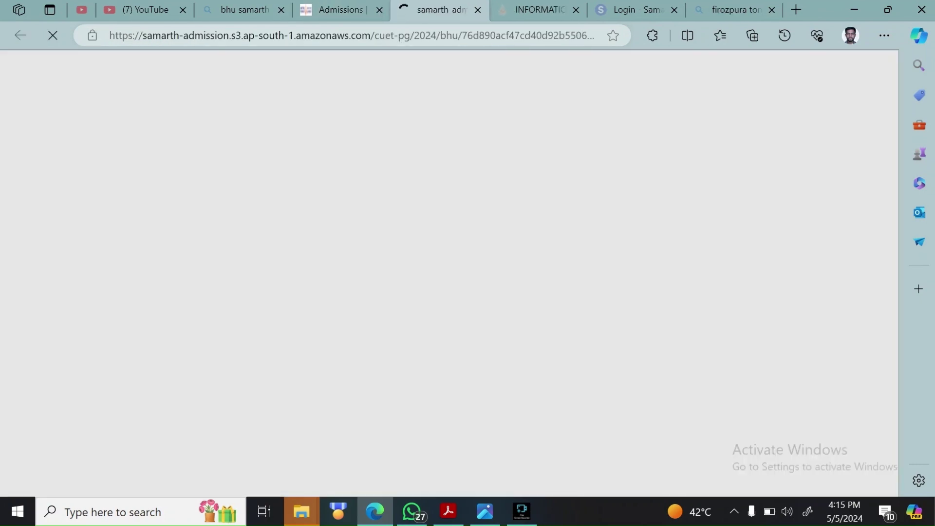
Scroll the application form PDF from page 1 to the page 2 marks and Uploads table.
scroll(443, 288, down, 4)
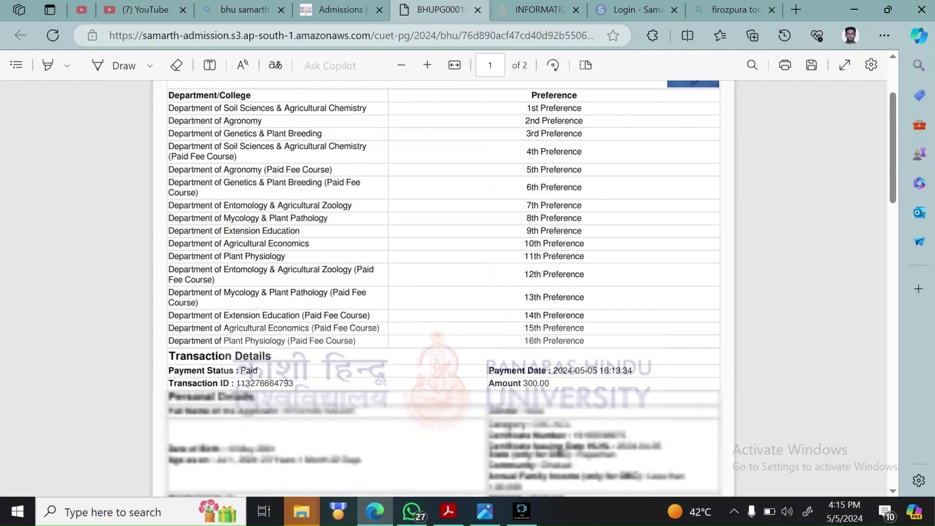
scroll(443, 288, down, 9)
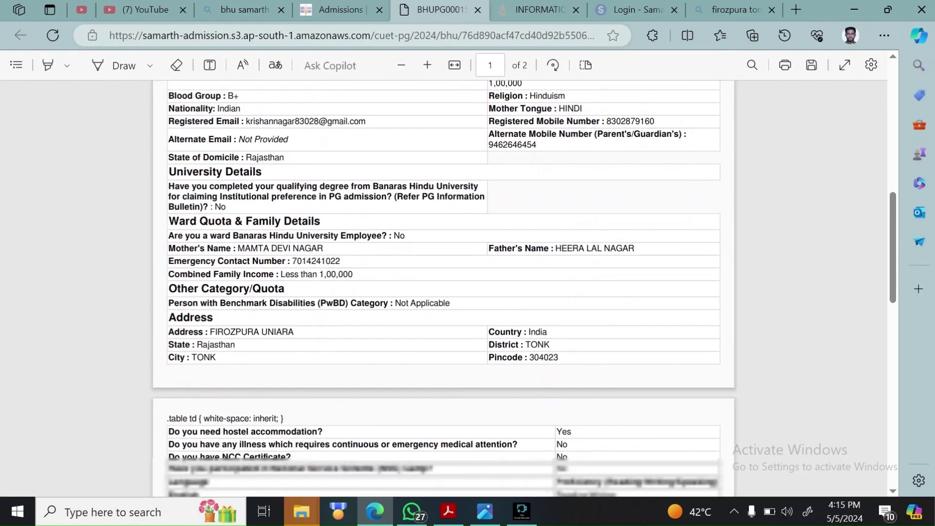
scroll(443, 287, down, 10)
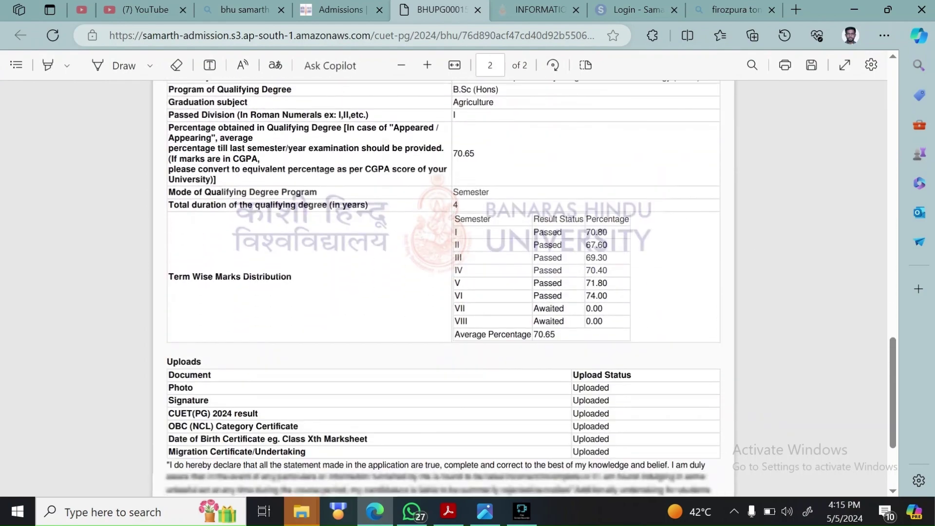